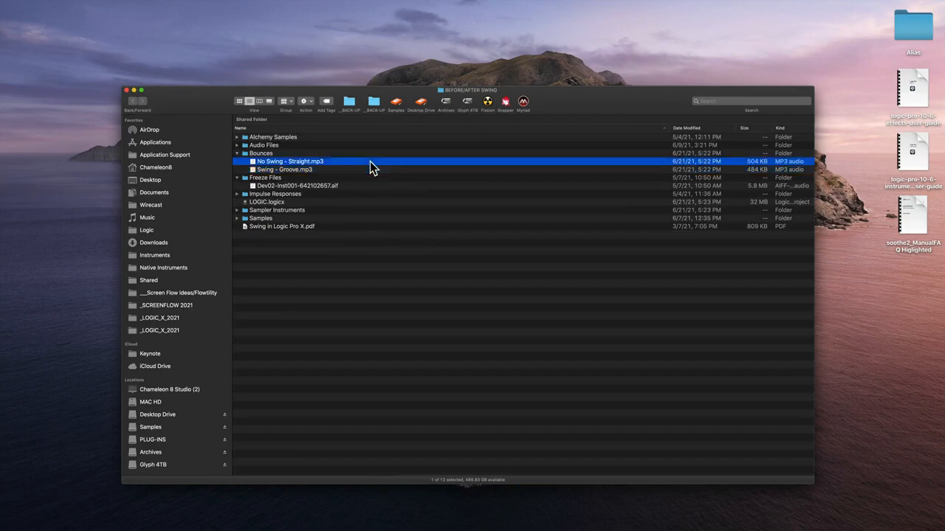
Preview the audio of No Swing - Straight.mp3 in the Bounces folder.
{"action": "key", "text": "space"}
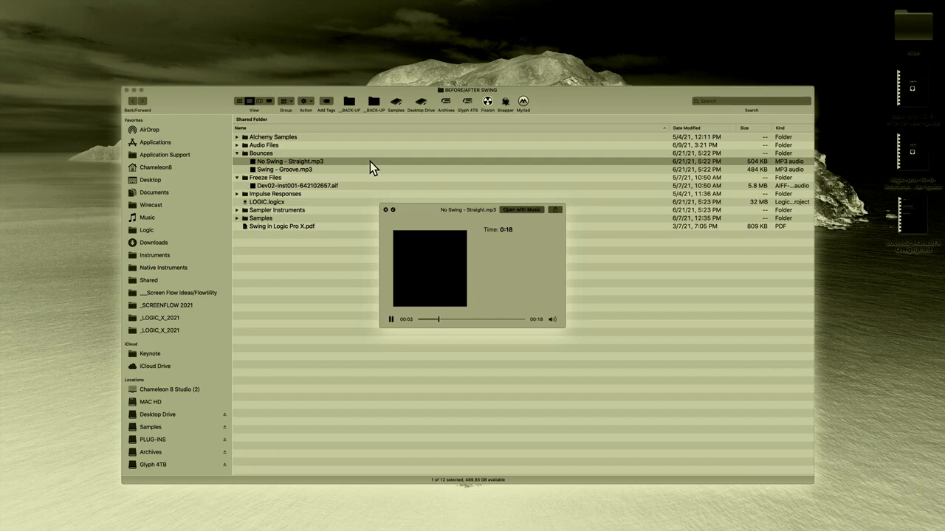
{"action": "key", "text": "space"}
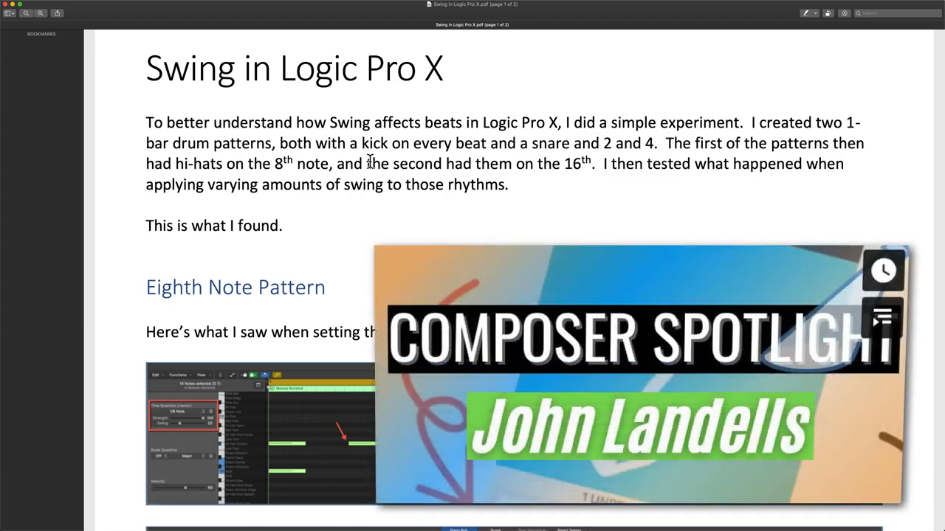
Read the Swing in Logic Pro X PDF's introduction and Eighth Note Pattern section, comparing the piano roll images at different Swing settings.
{"action": "scroll", "coordinate": [369, 162], "scroll_direction": "down", "scroll_amount": 3}
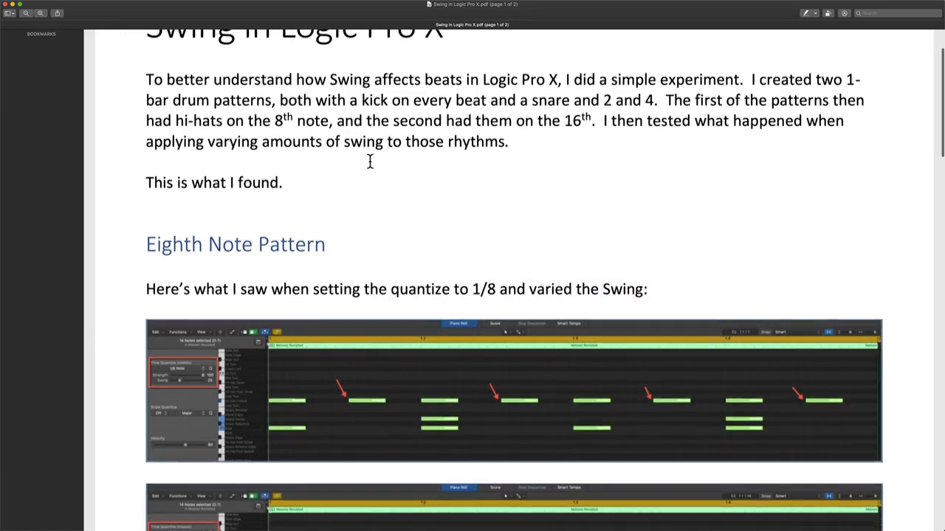
{"action": "scroll", "coordinate": [370, 161], "scroll_direction": "down", "scroll_amount": 5}
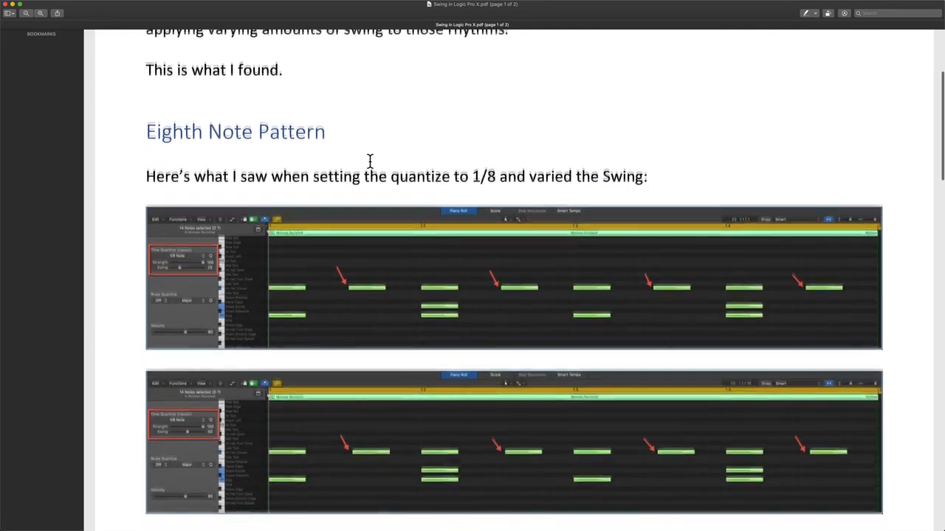
{"action": "scroll", "coordinate": [370, 162], "scroll_direction": "down", "scroll_amount": 2}
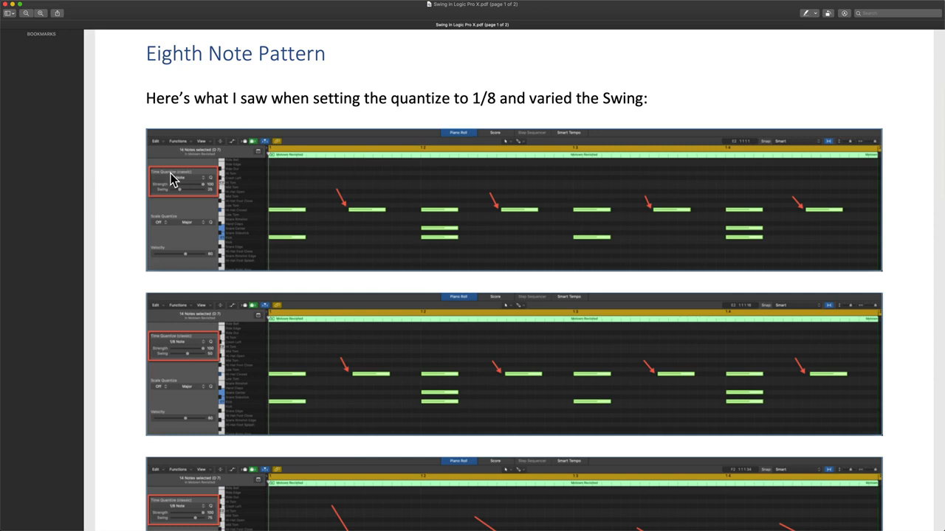
{"action": "scroll", "coordinate": [172, 180], "scroll_direction": "down", "scroll_amount": 3}
{"action": "scroll", "coordinate": [171, 180], "scroll_direction": "down", "scroll_amount": 15}
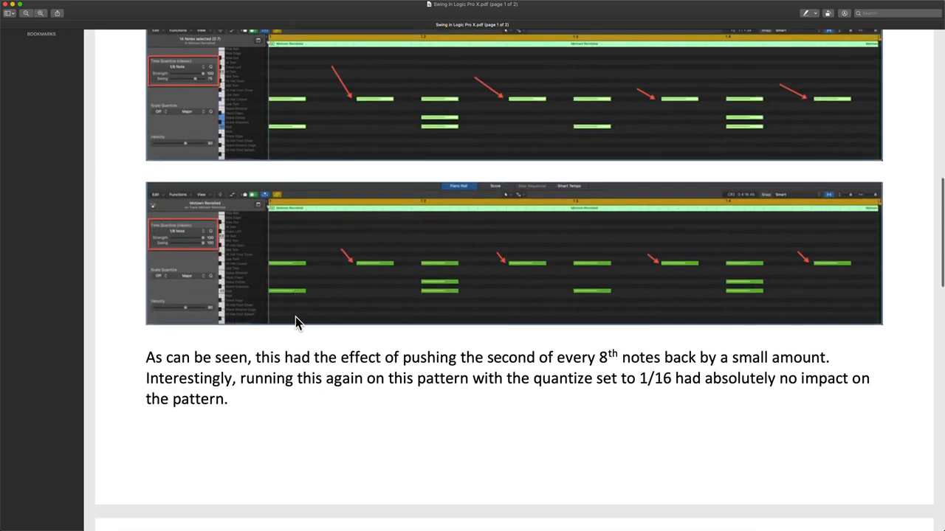
{"action": "scroll", "coordinate": [281, 416], "scroll_direction": "up", "scroll_amount": 18}
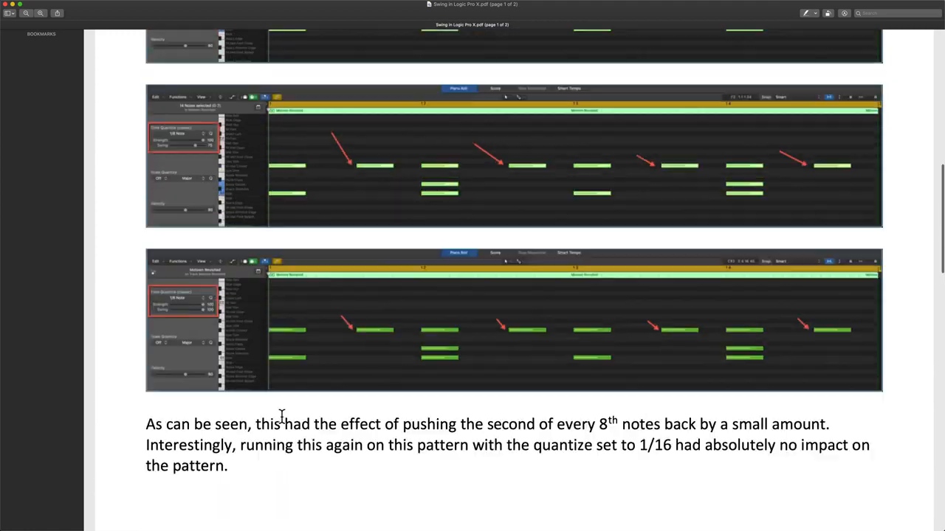
{"action": "scroll", "coordinate": [282, 416], "scroll_direction": "down", "scroll_amount": 5}
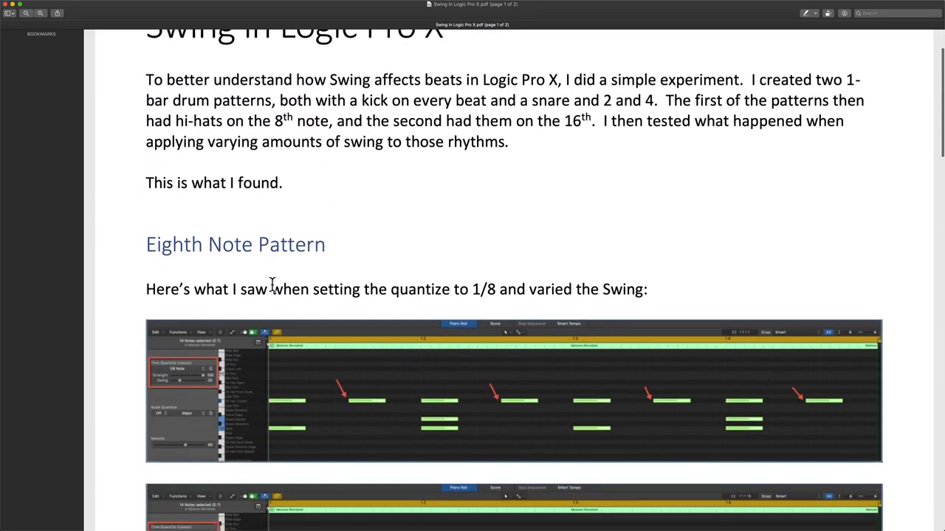
{"action": "scroll", "coordinate": [272, 285], "scroll_direction": "down", "scroll_amount": 1}
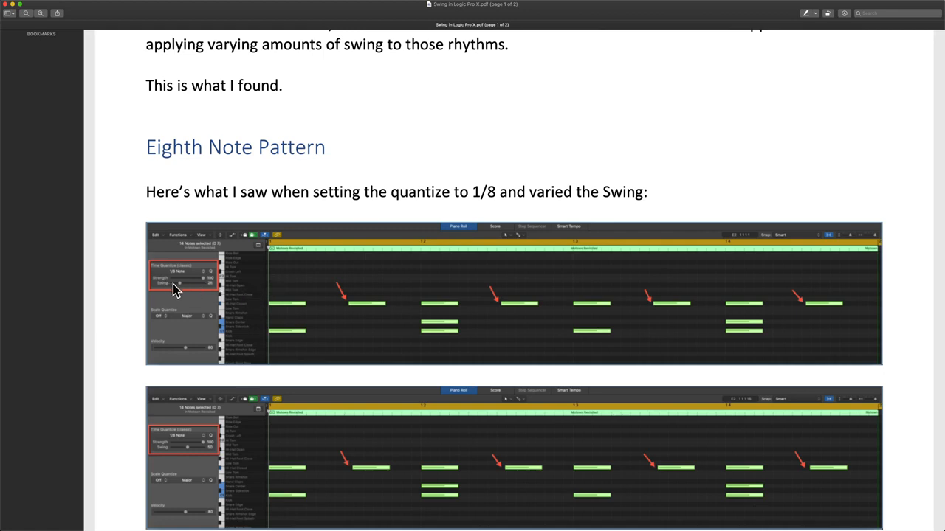
{"action": "scroll", "coordinate": [200, 289], "scroll_direction": "down", "scroll_amount": 2}
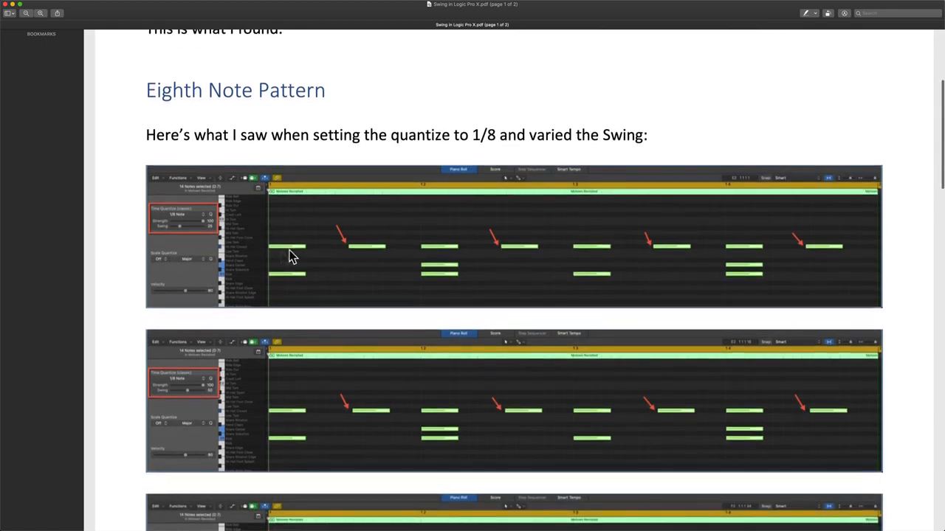
{"action": "scroll", "coordinate": [353, 247], "scroll_direction": "down", "scroll_amount": 1}
{"action": "scroll", "coordinate": [353, 247], "scroll_direction": "down", "scroll_amount": 2}
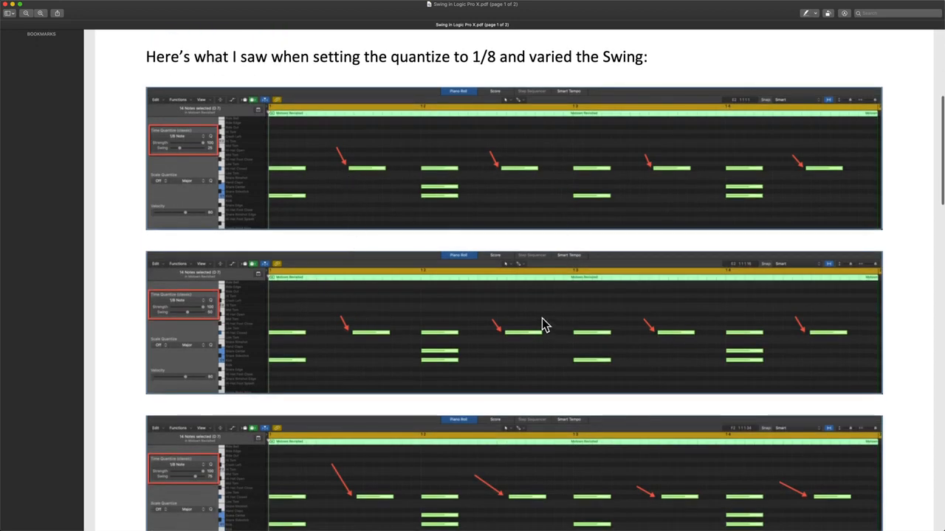
{"action": "scroll", "coordinate": [542, 323], "scroll_direction": "down", "scroll_amount": 3}
{"action": "scroll", "coordinate": [542, 323], "scroll_direction": "down", "scroll_amount": 4}
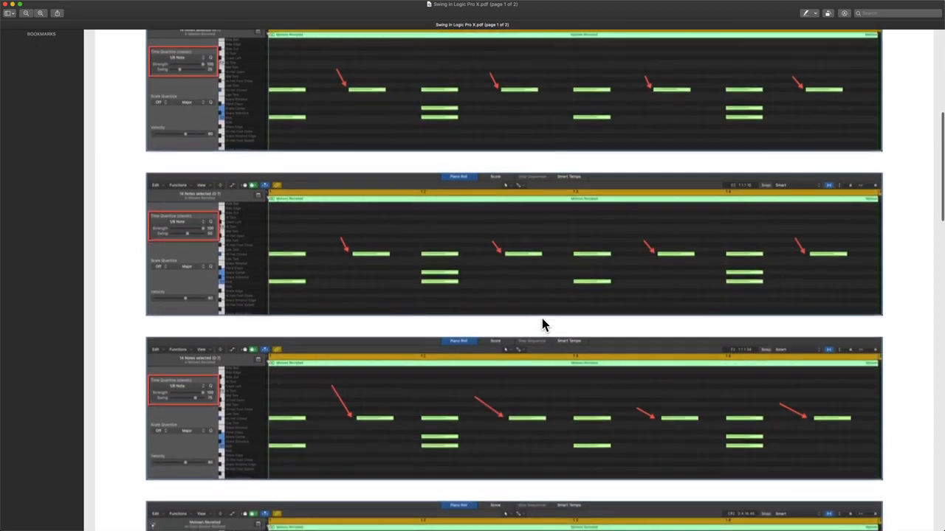
{"action": "scroll", "coordinate": [542, 325], "scroll_direction": "down", "scroll_amount": 4}
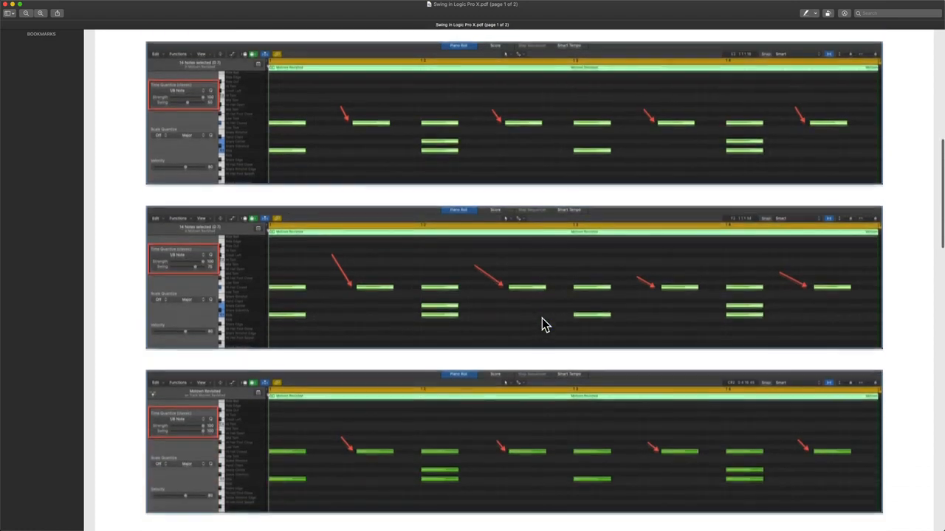
{"action": "scroll", "coordinate": [542, 325], "scroll_direction": "down", "scroll_amount": 1}
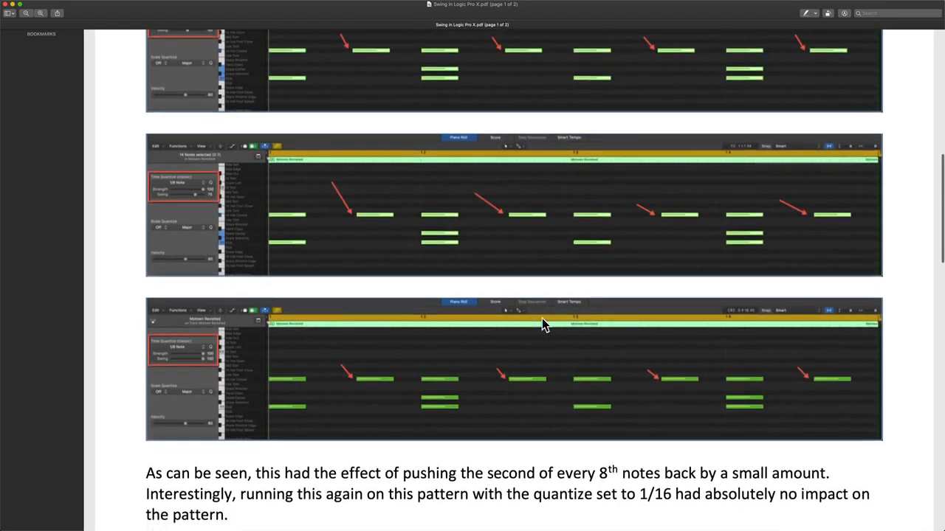
{"action": "scroll", "coordinate": [542, 325], "scroll_direction": "down", "scroll_amount": 3}
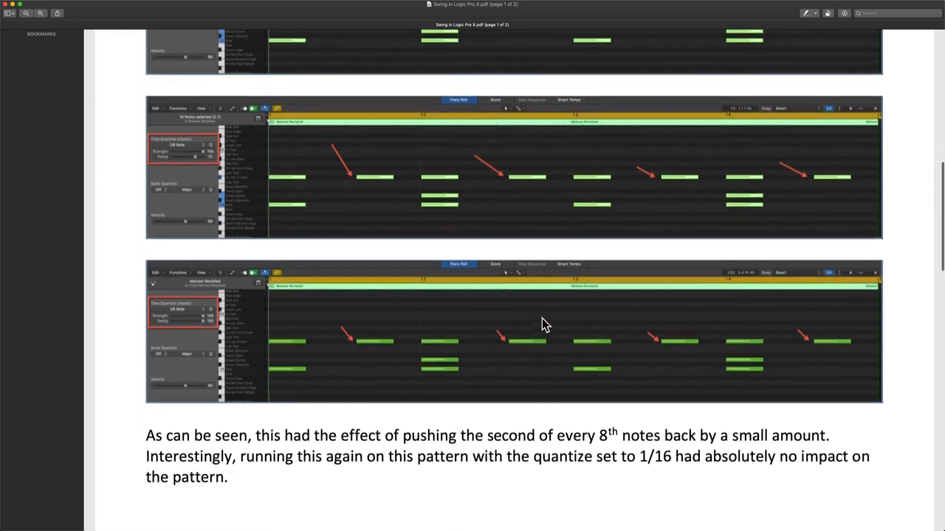
{"action": "scroll", "coordinate": [542, 325], "scroll_direction": "down", "scroll_amount": 2}
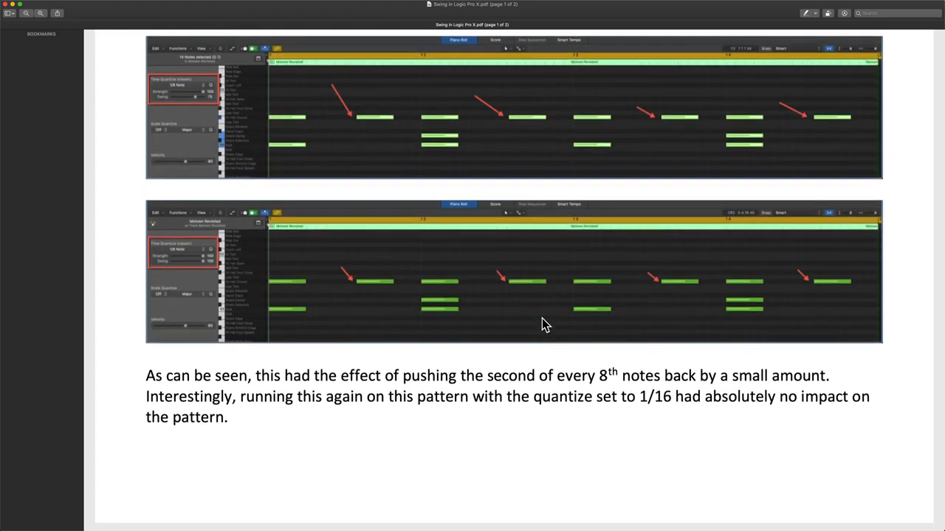
{"action": "scroll", "coordinate": [542, 325], "scroll_direction": "down", "scroll_amount": 3}
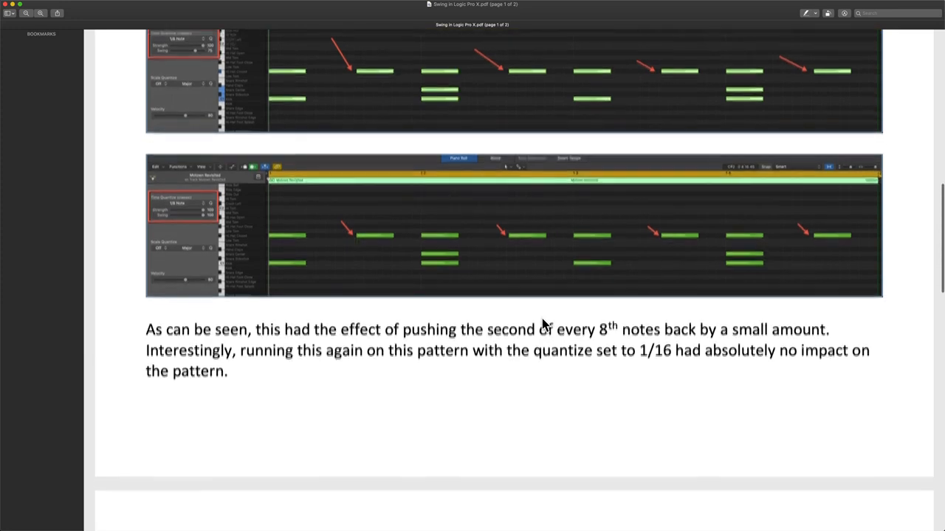
{"action": "scroll", "coordinate": [542, 325], "scroll_direction": "down", "scroll_amount": 2}
{"action": "scroll", "coordinate": [541, 326], "scroll_direction": "down", "scroll_amount": 2}
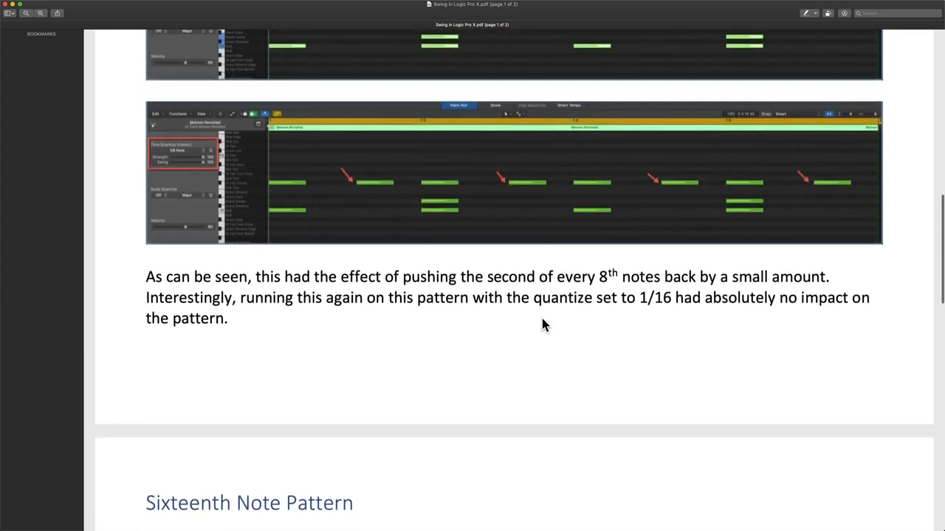
{"action": "scroll", "coordinate": [542, 326], "scroll_direction": "down", "scroll_amount": 1}
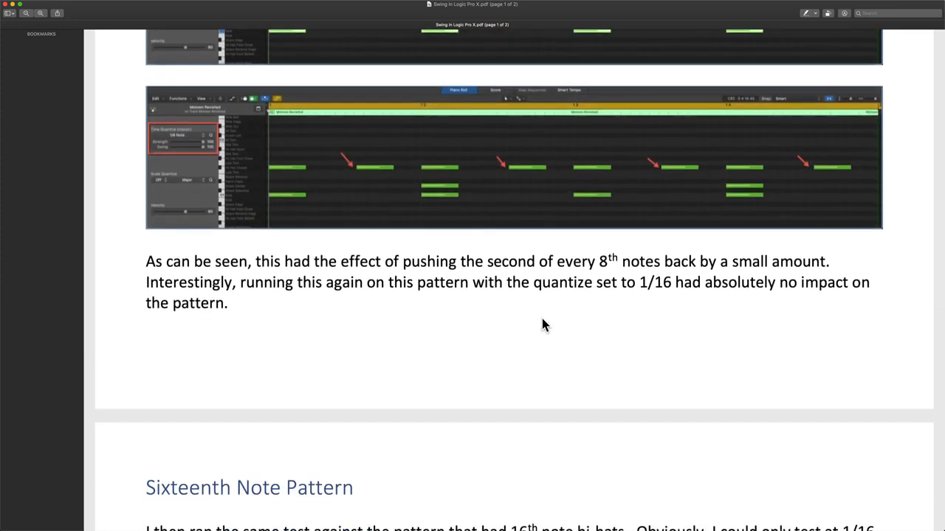
Examine the PDF's Sixteenth Note Pattern results at 1/16 quantization and read through the Conclusion.
{"action": "scroll", "coordinate": [542, 325], "scroll_direction": "down", "scroll_amount": 5}
{"action": "scroll", "coordinate": [542, 325], "scroll_direction": "down", "scroll_amount": 8}
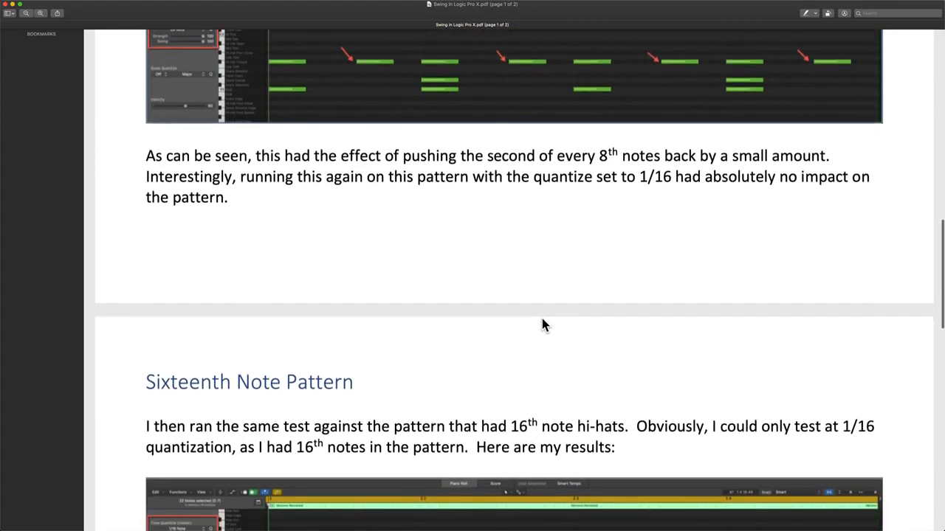
{"action": "scroll", "coordinate": [542, 322], "scroll_direction": "down", "scroll_amount": 8}
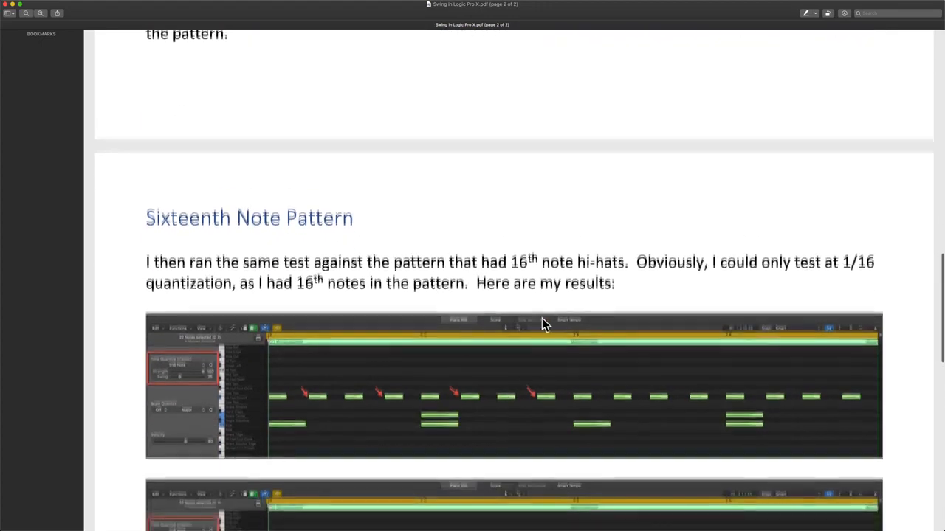
{"action": "scroll", "coordinate": [542, 325], "scroll_direction": "down", "scroll_amount": 1}
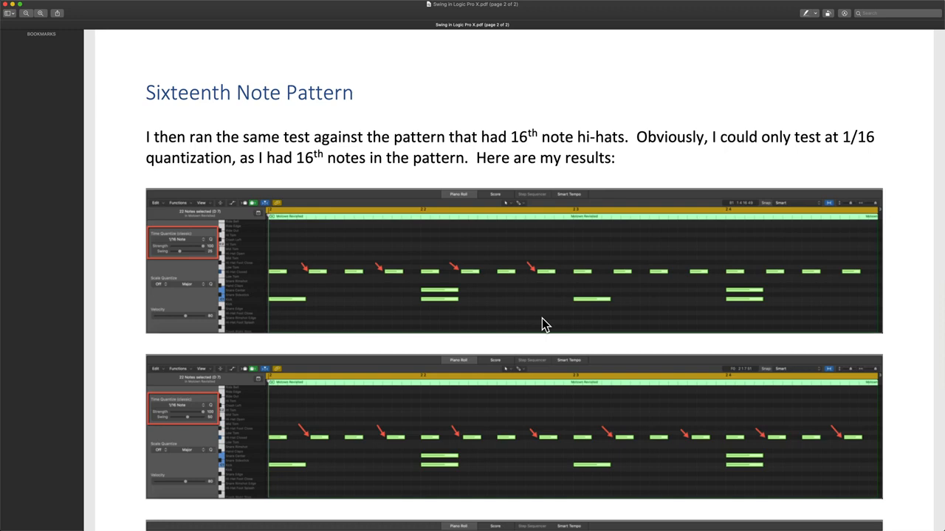
{"action": "scroll", "coordinate": [541, 319], "scroll_direction": "down", "scroll_amount": 3}
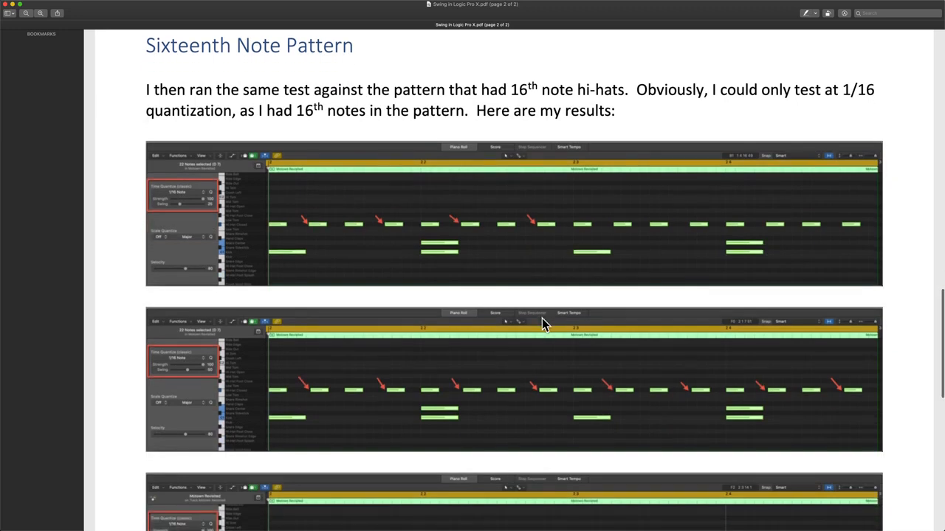
{"action": "scroll", "coordinate": [542, 318], "scroll_direction": "down", "scroll_amount": 1}
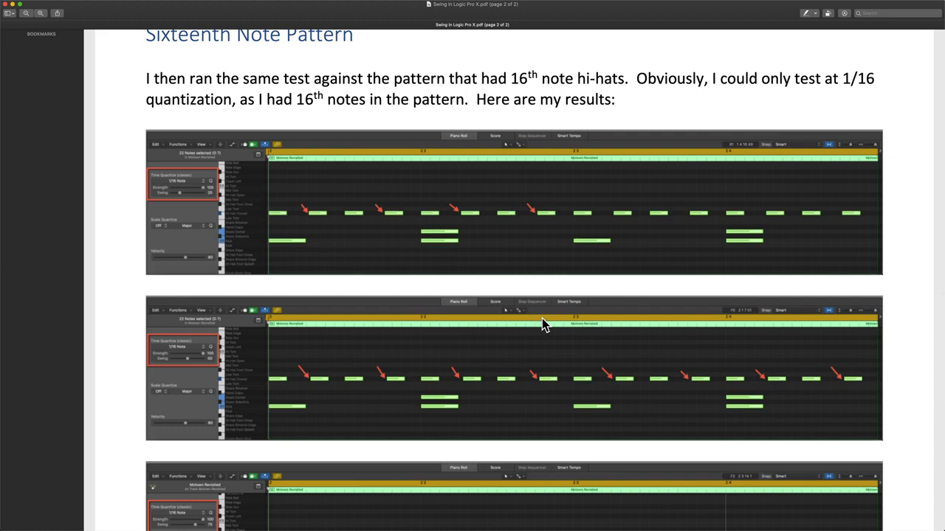
{"action": "scroll", "coordinate": [541, 319], "scroll_direction": "down", "scroll_amount": 2}
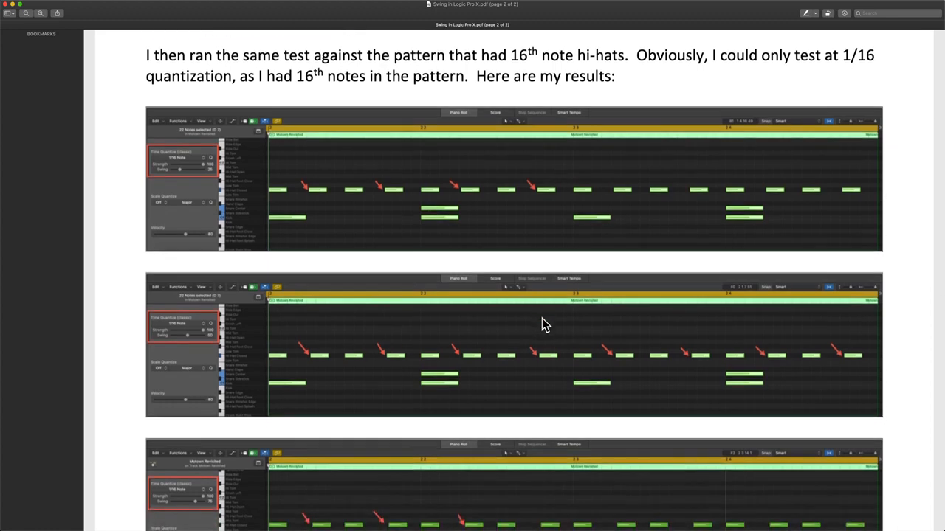
{"action": "scroll", "coordinate": [542, 326], "scroll_direction": "down", "scroll_amount": 4}
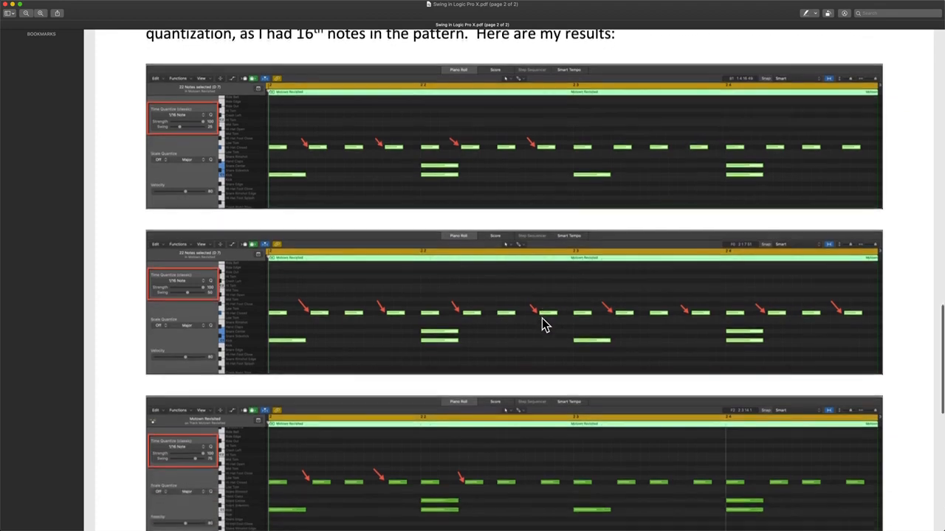
{"action": "scroll", "coordinate": [542, 320], "scroll_direction": "down", "scroll_amount": 15}
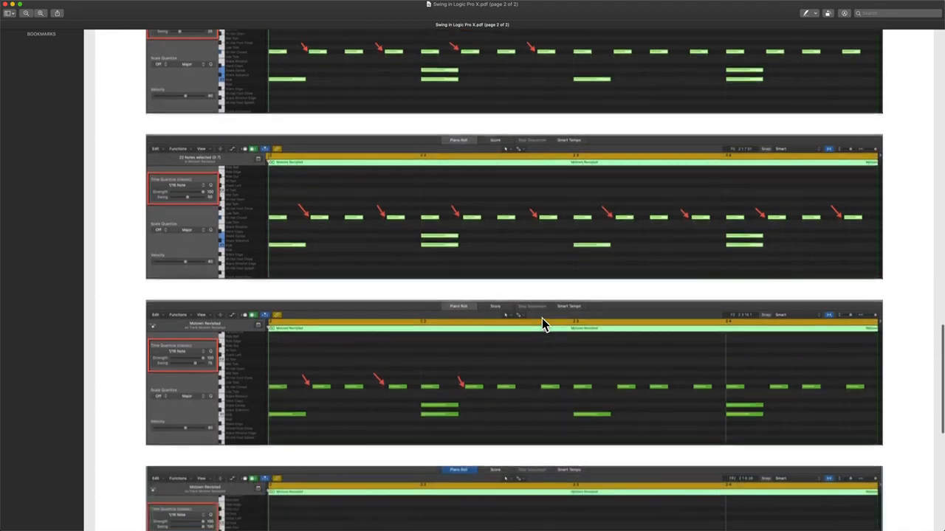
{"action": "scroll", "coordinate": [542, 325], "scroll_direction": "down", "scroll_amount": 5}
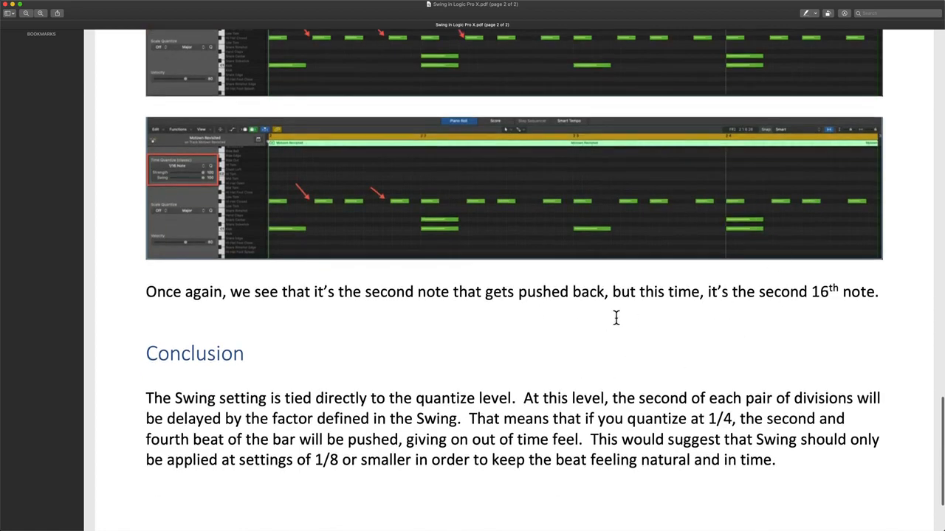
{"action": "scroll", "coordinate": [616, 317], "scroll_direction": "down", "scroll_amount": 3}
{"action": "scroll", "coordinate": [617, 318], "scroll_direction": "down", "scroll_amount": 4}
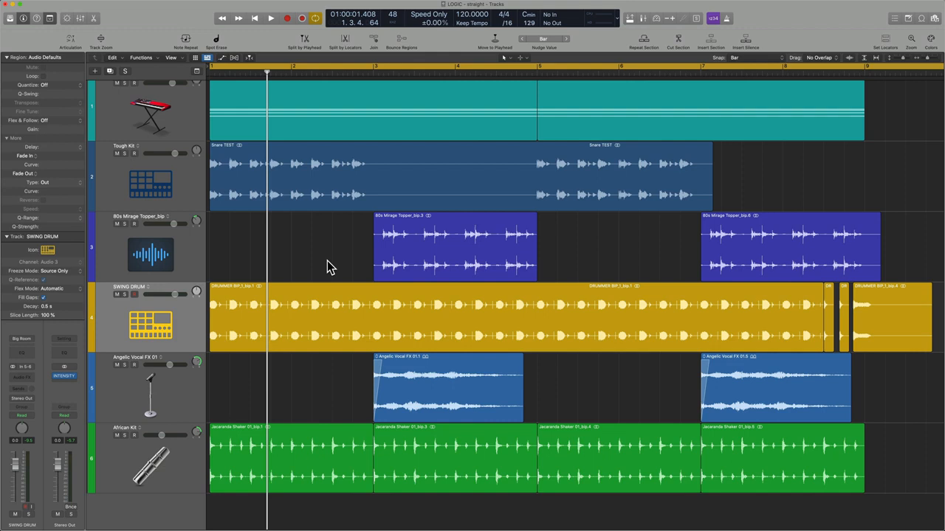
Play the Logic arrangement from the playhead in bar 1 and stop playback in bar 4.
{"action": "key", "text": "space"}
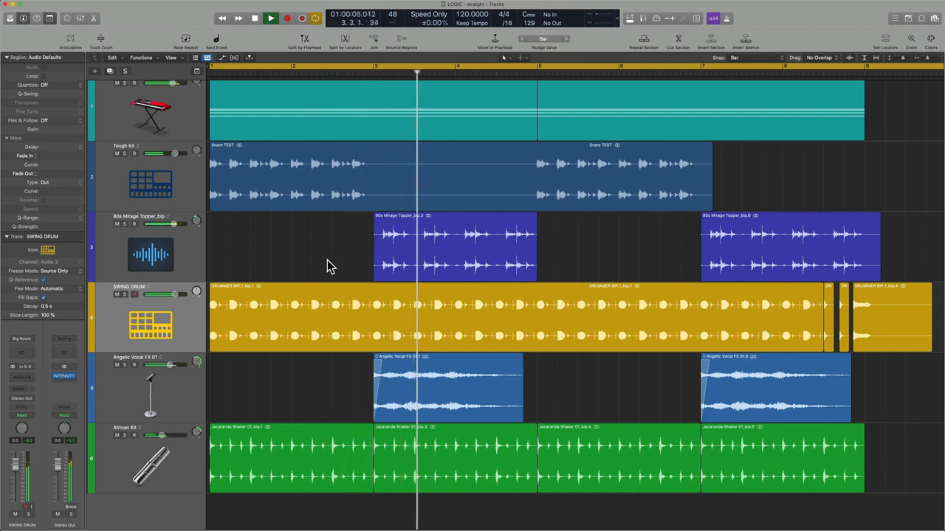
{"action": "key", "text": "space"}
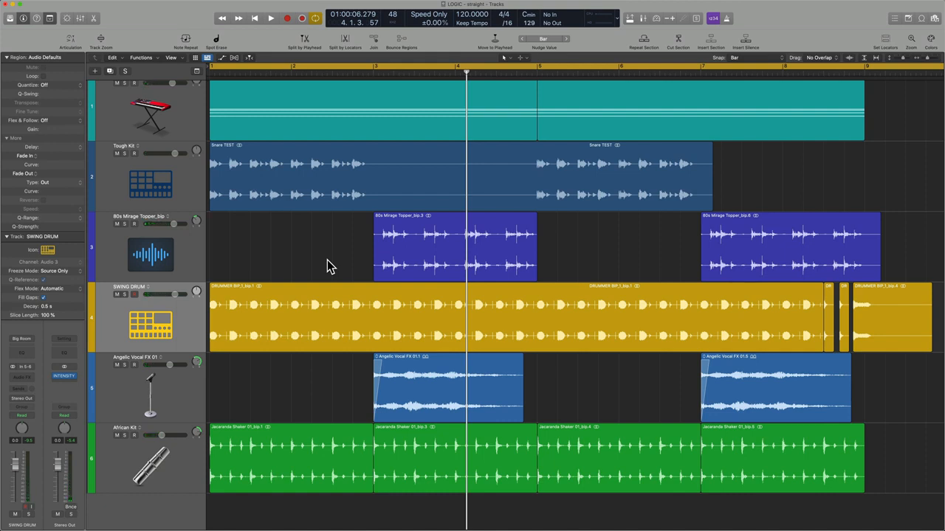
Bounce the SWING DRUM track's four regions in place to a new track and delete the original track with its regions.
{"action": "left_click", "coordinate": [144, 322]}
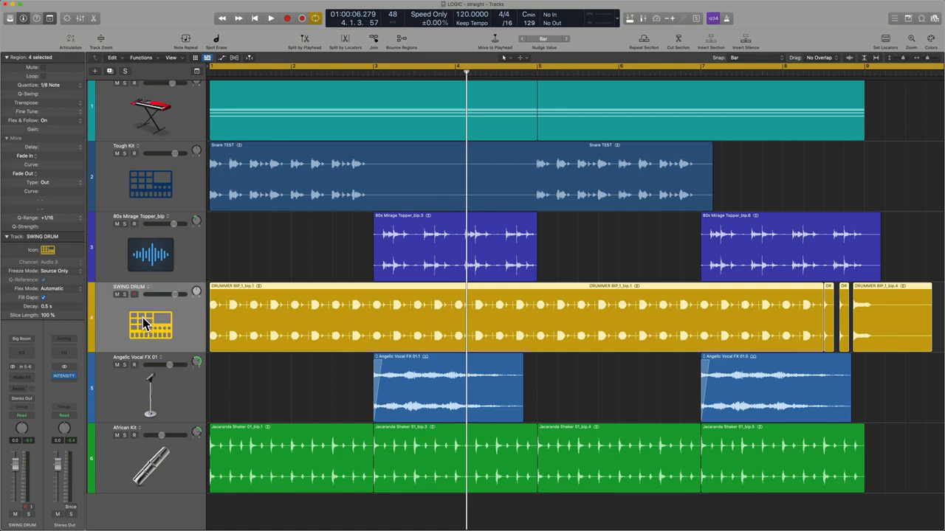
{"action": "key", "text": "ctrl+b"}
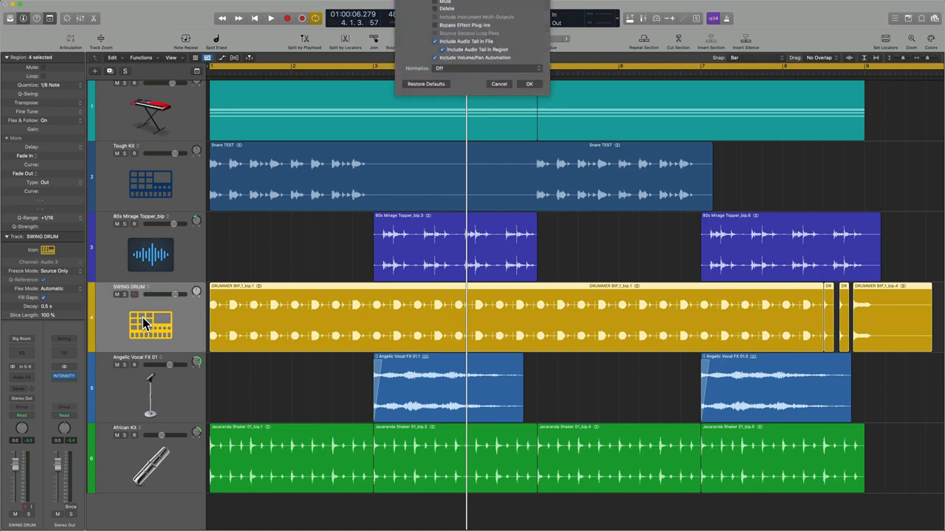
{"action": "key", "text": "Return"}
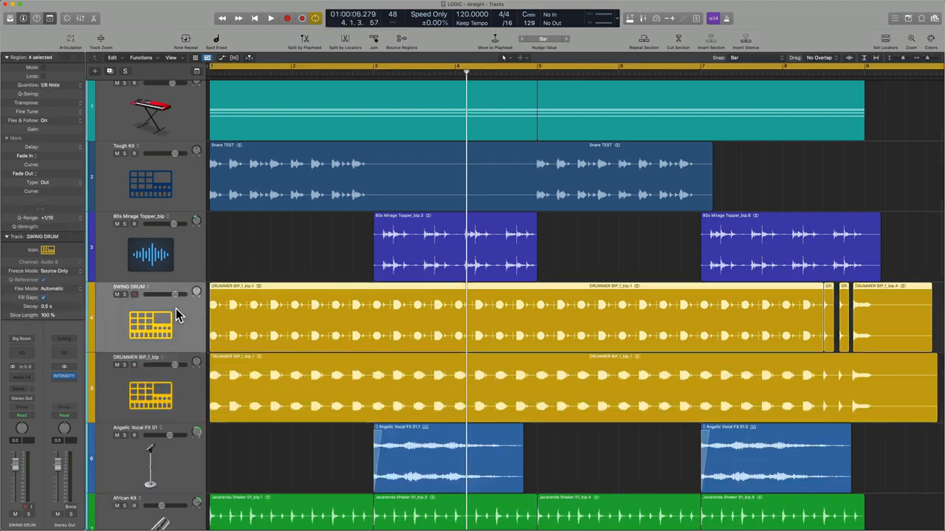
{"action": "key", "text": "BackSpace"}
{"action": "key", "text": "BackSpace"}
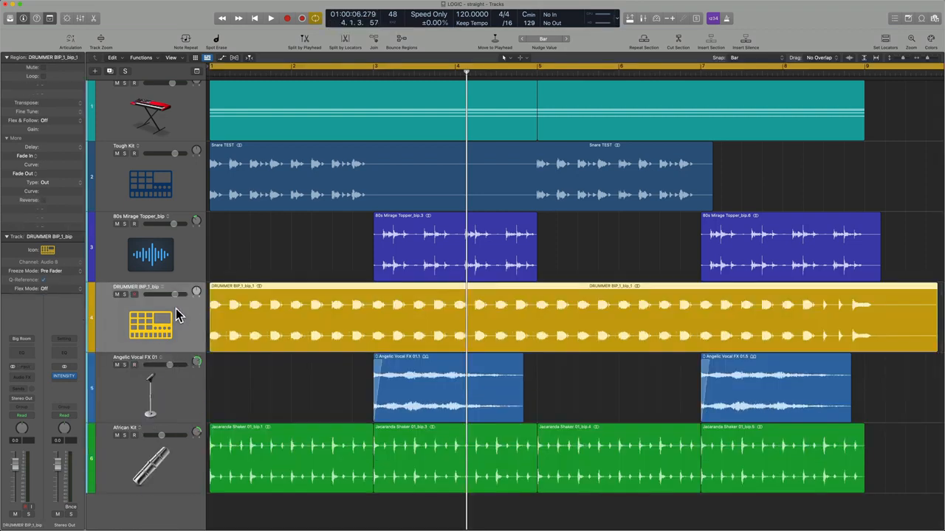
Enable Flex on the DRUMMER BIP_1_bip track in Slicing mode and quantize its region to 1/8 Note.
{"action": "key", "text": "super+f"}
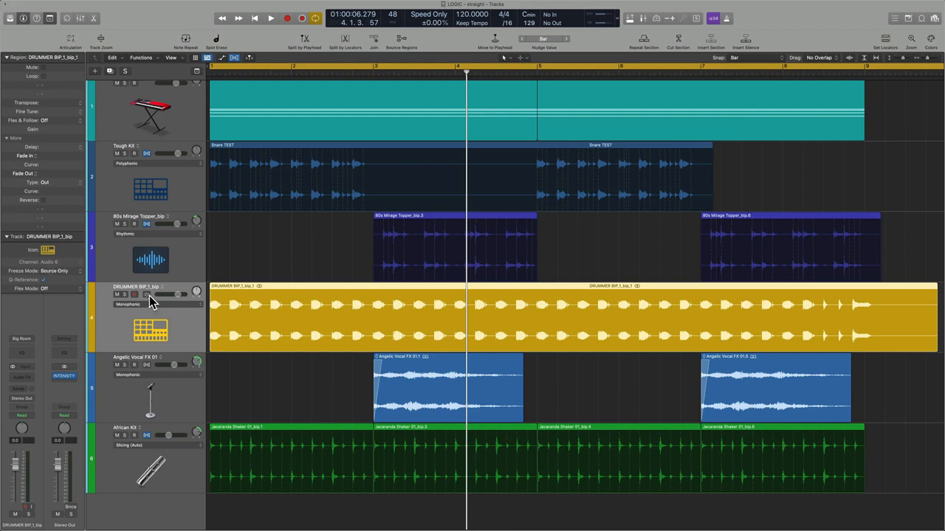
{"action": "left_click", "coordinate": [148, 295]}
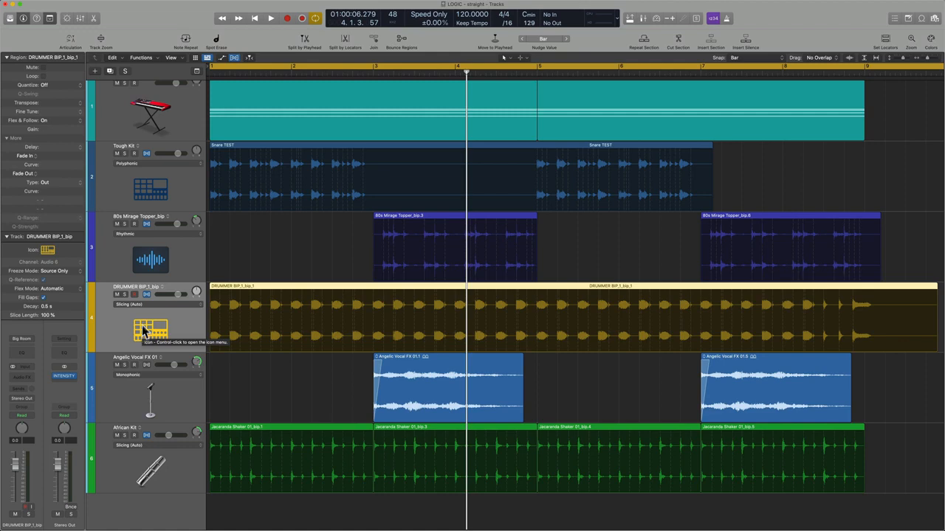
{"action": "left_click", "coordinate": [147, 305]}
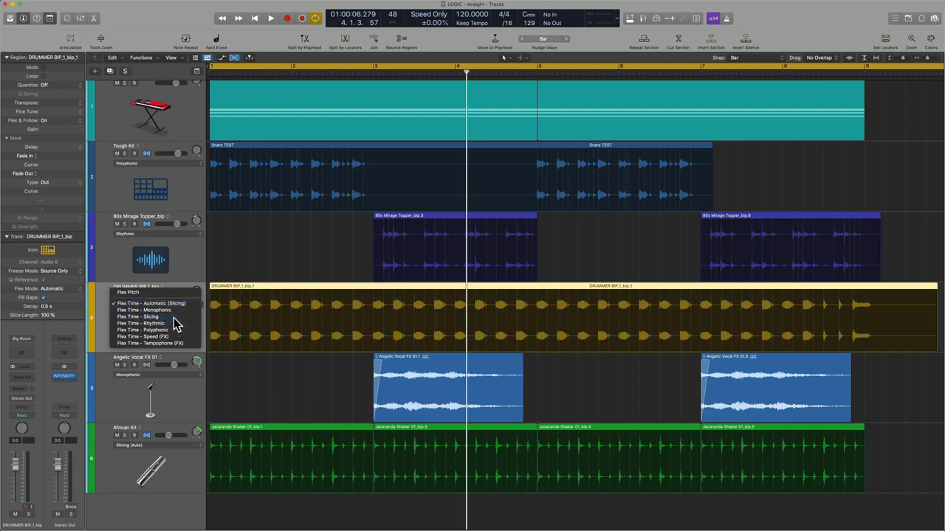
{"action": "left_click", "coordinate": [174, 318]}
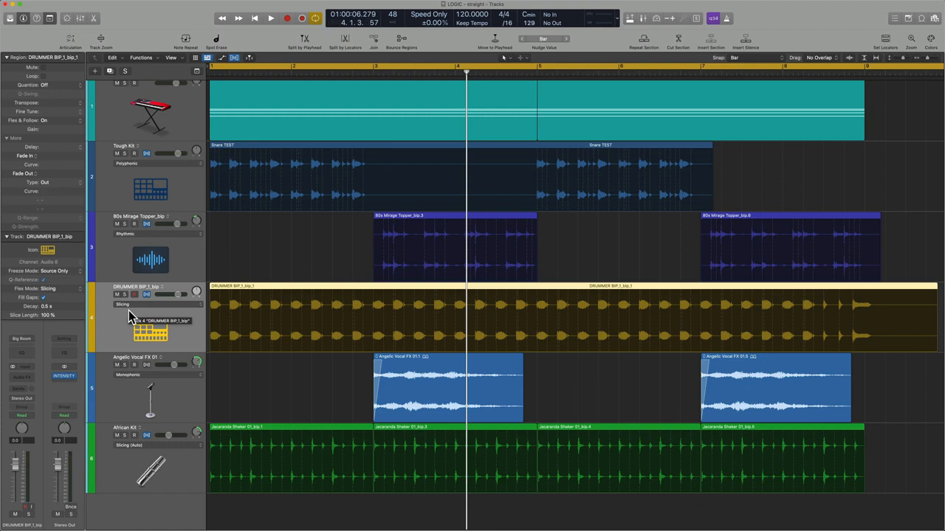
{"action": "left_click", "coordinate": [58, 86]}
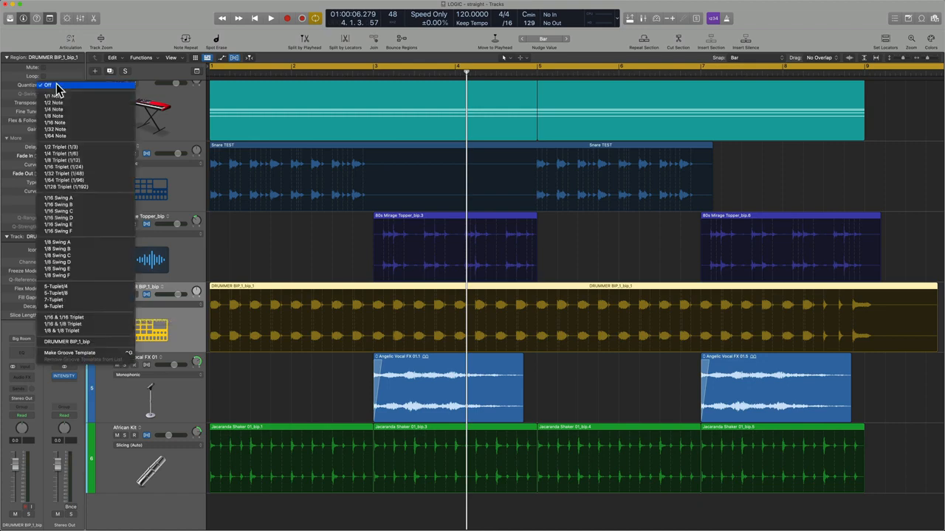
{"action": "left_click", "coordinate": [68, 119]}
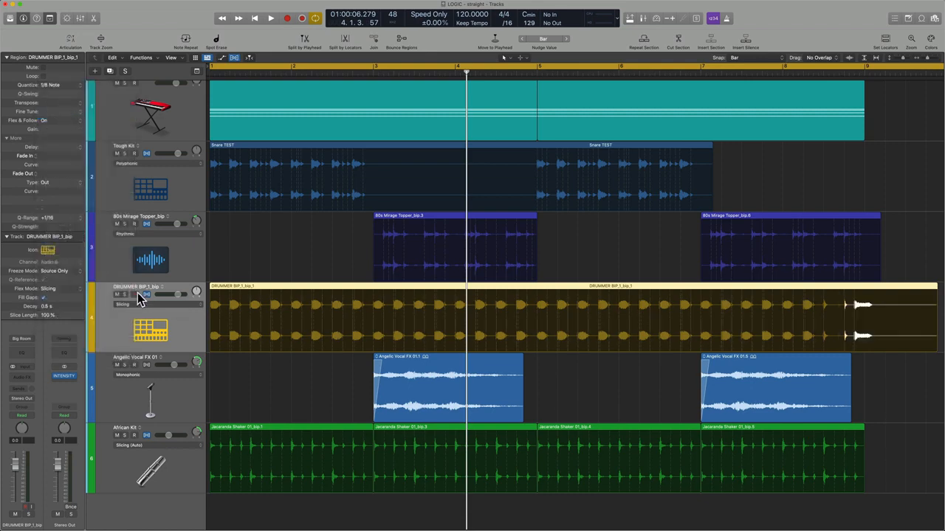
Solo the drum track and play its quantized region from bar 1 against the metronome.
{"action": "left_click", "coordinate": [124, 294]}
{"action": "key", "text": "Return"}
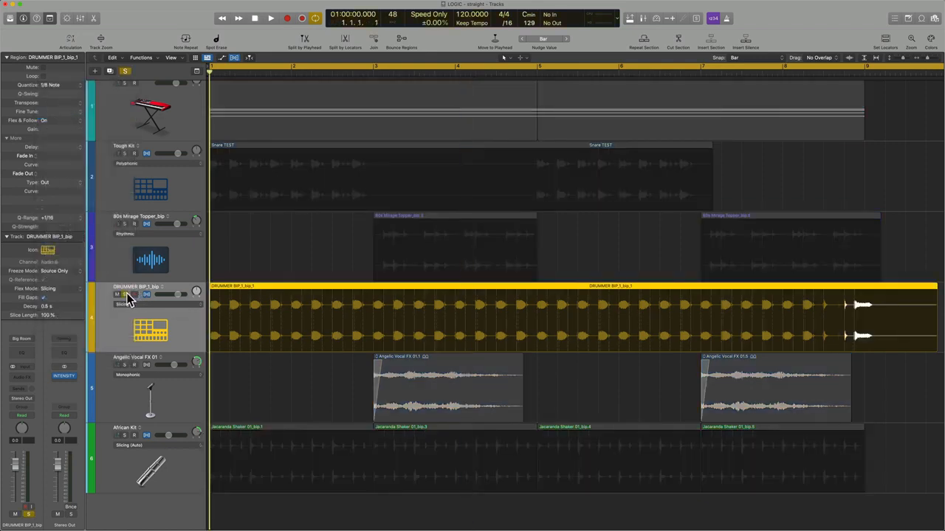
{"action": "key", "text": "k"}
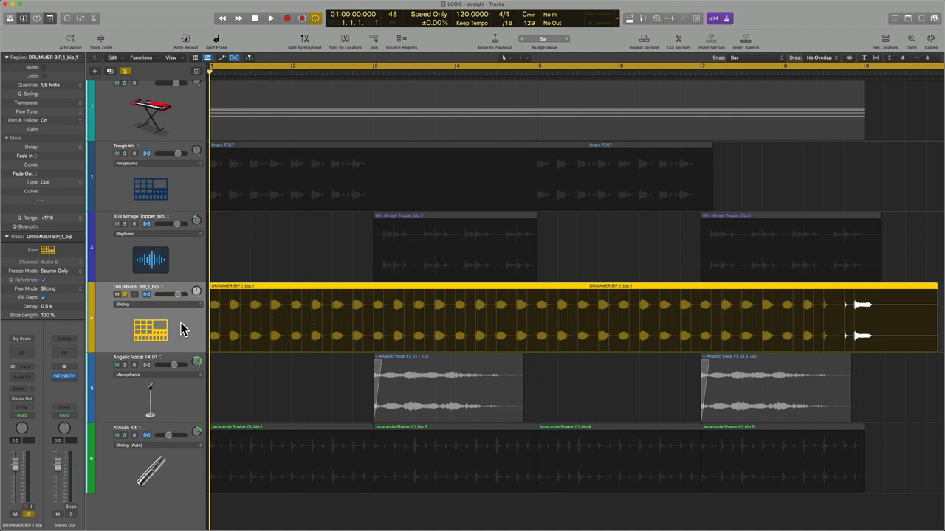
{"action": "key", "text": "space"}
{"action": "scroll", "coordinate": [250, 336], "scroll_direction": "up", "scroll_amount": 5}
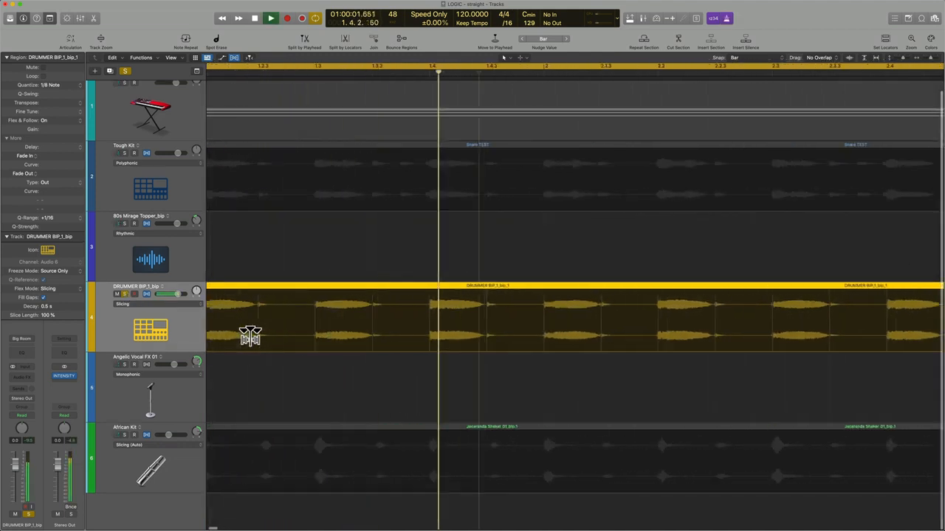
{"action": "scroll", "coordinate": [250, 336], "scroll_direction": "left", "scroll_amount": 3}
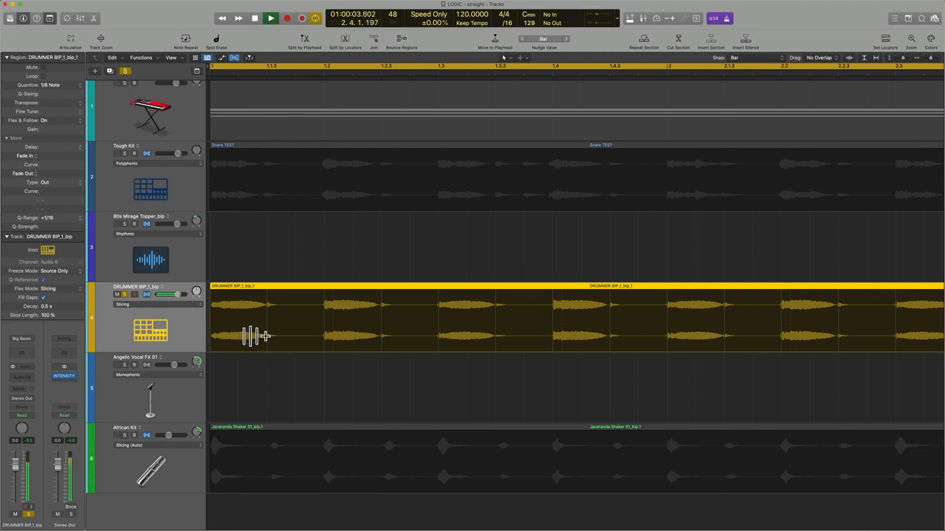
{"action": "key", "text": "space"}
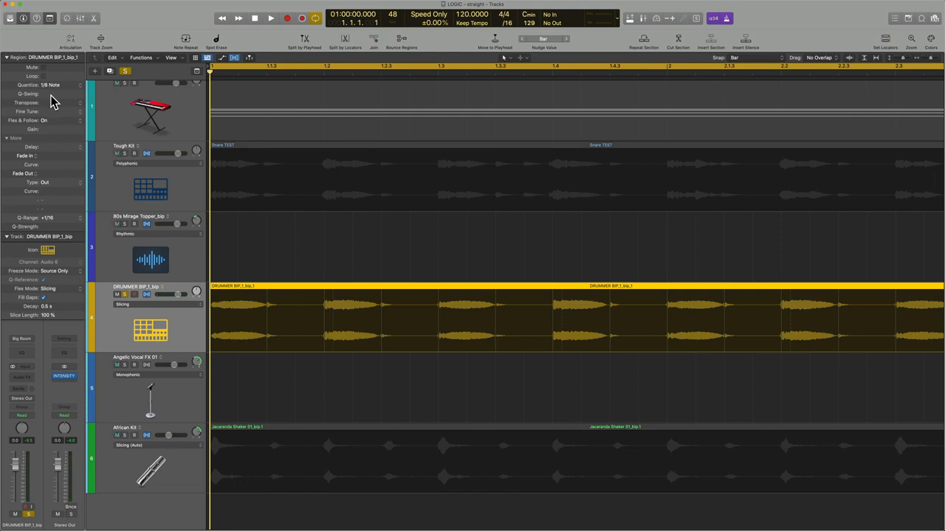
Set the drum region's Q-Swing to 65% and play the soloed track to hear the swing.
{"action": "left_click_drag", "start_coordinate": [51, 96], "coordinate": [51, 92]}
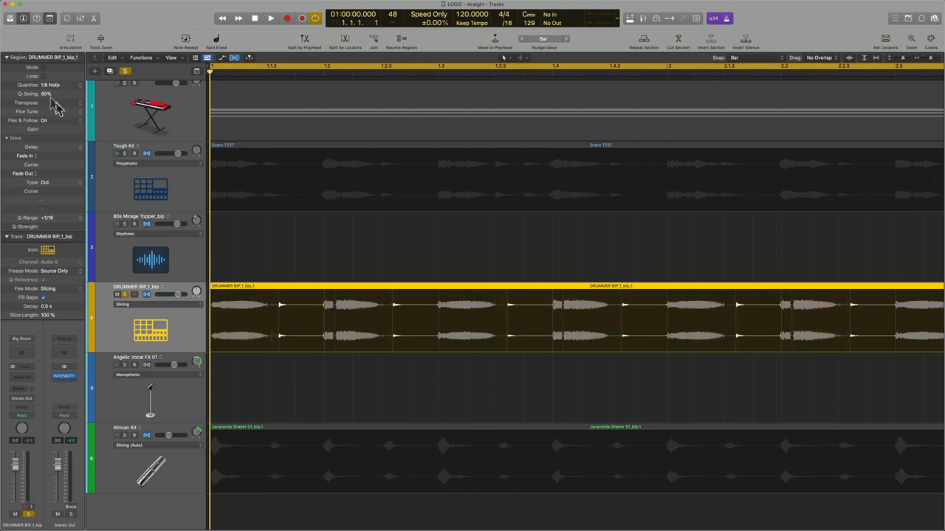
{"action": "key", "text": "space"}
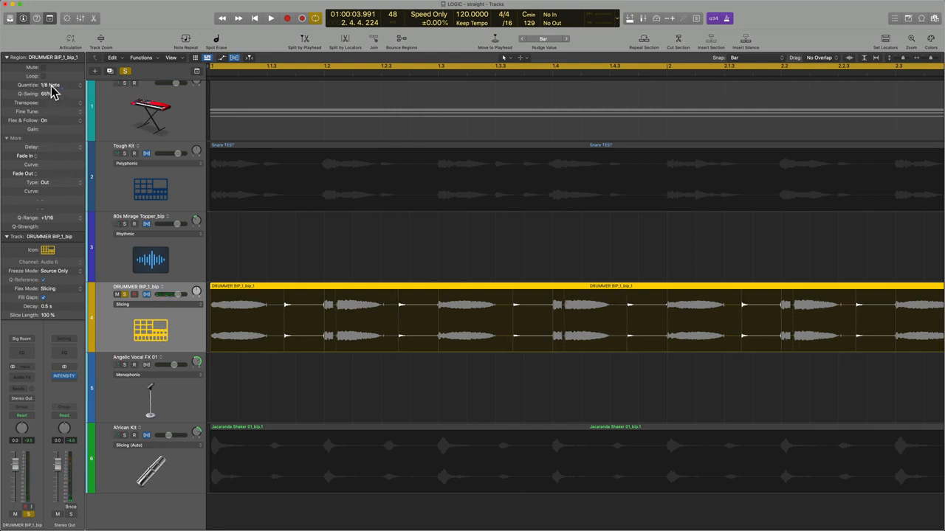
{"action": "key", "text": "space"}
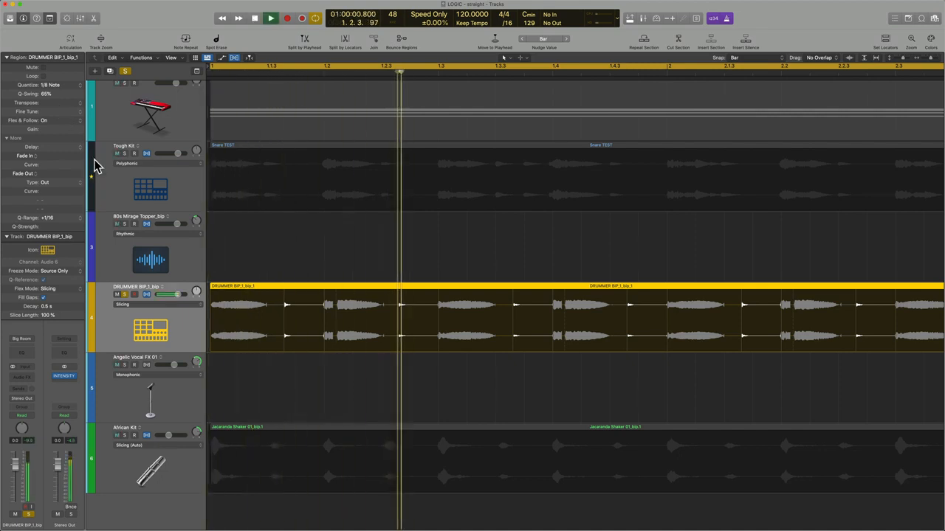
{"action": "key", "text": "space"}
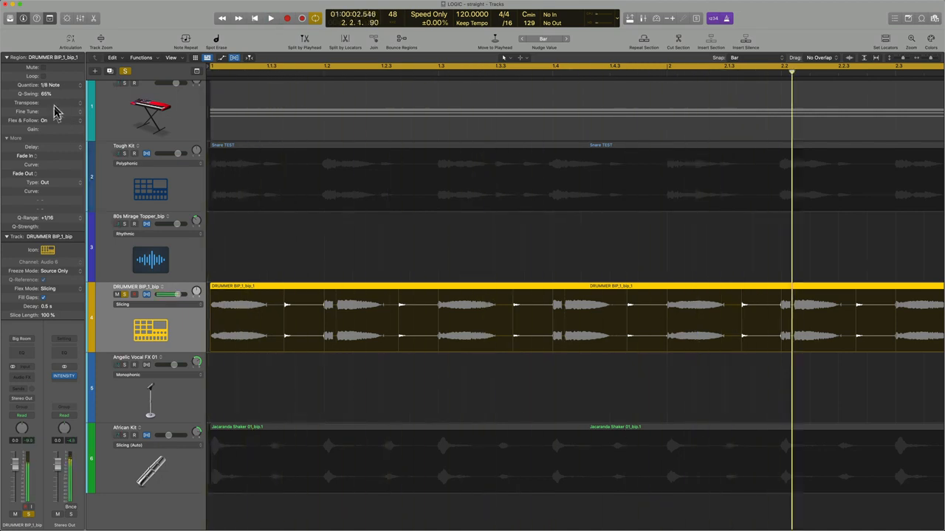
Switch Flex off on the drum track and play the straight version from bar 1 for comparison.
{"action": "left_click", "coordinate": [148, 296]}
{"action": "key", "text": "Return"}
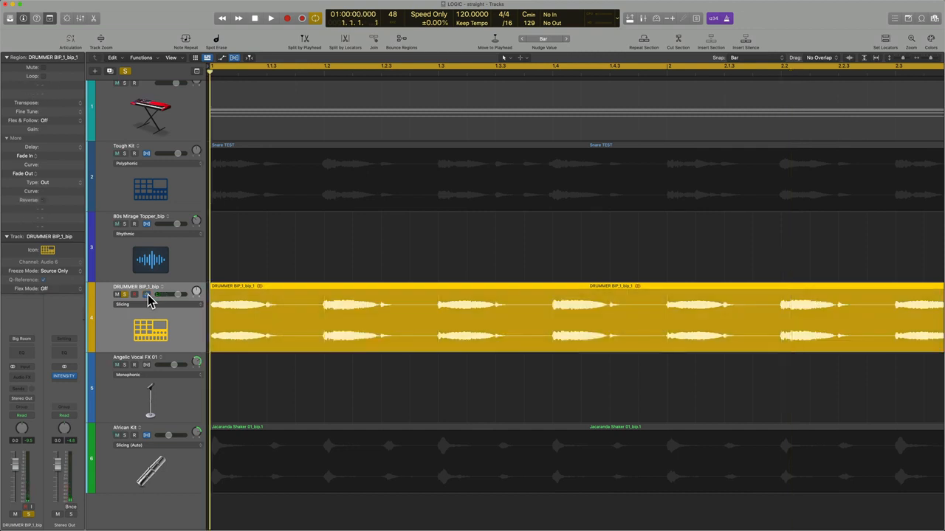
{"action": "key", "text": "space"}
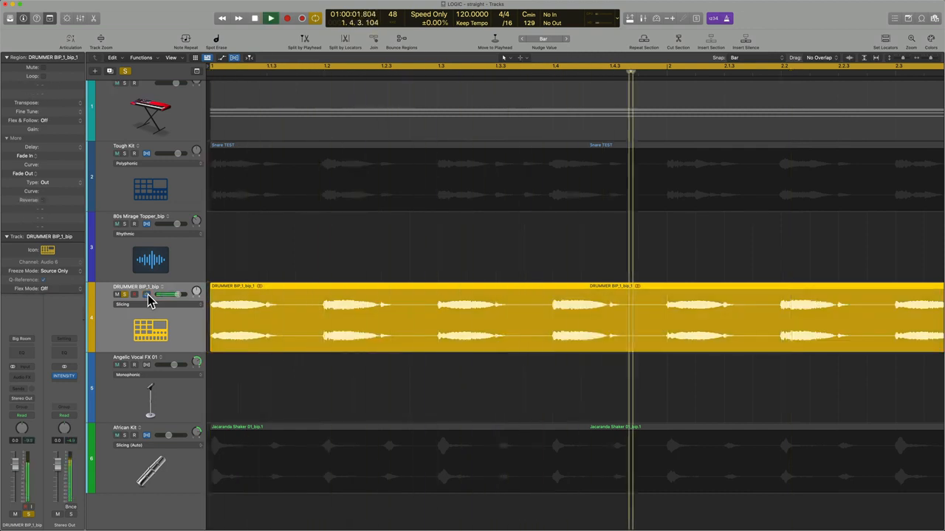
{"action": "key", "text": "space"}
Turn Flex back on for the drum track, replay the swung version from bar 1, and unsolo the track.
{"action": "left_click", "coordinate": [147, 295]}
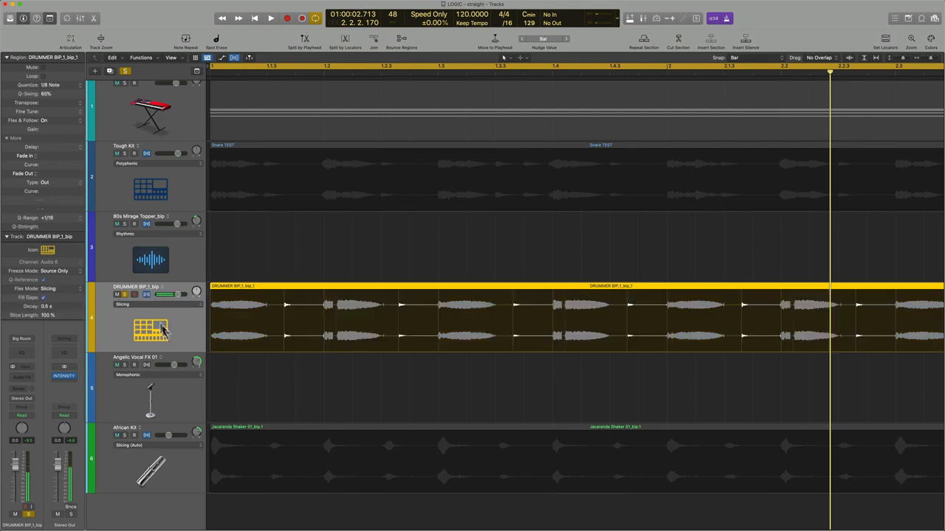
{"action": "key", "text": "Return"}
{"action": "key", "text": "space"}
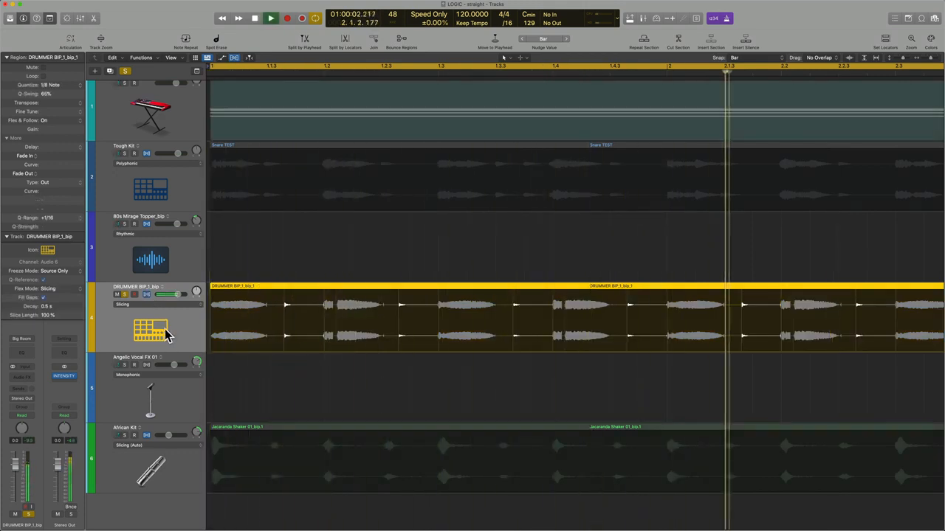
{"action": "key", "text": "s"}
{"action": "key", "text": "space"}
{"action": "left_click", "coordinate": [269, 380]}
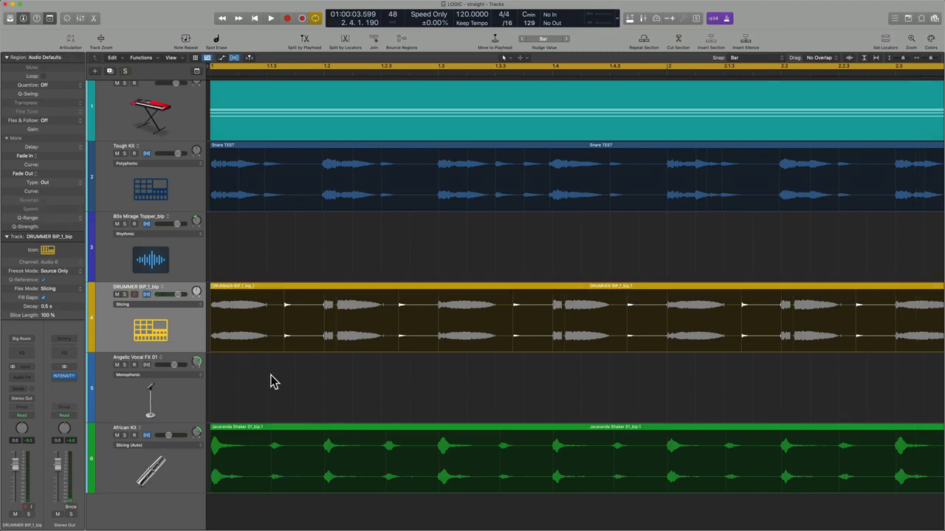
Fit all tracks in view and play the full arrangement from bar 1 to hear the swung drums against the other parts.
{"action": "key", "text": "z"}
{"action": "key", "text": "super+Up"}
{"action": "key", "text": "super+Up"}
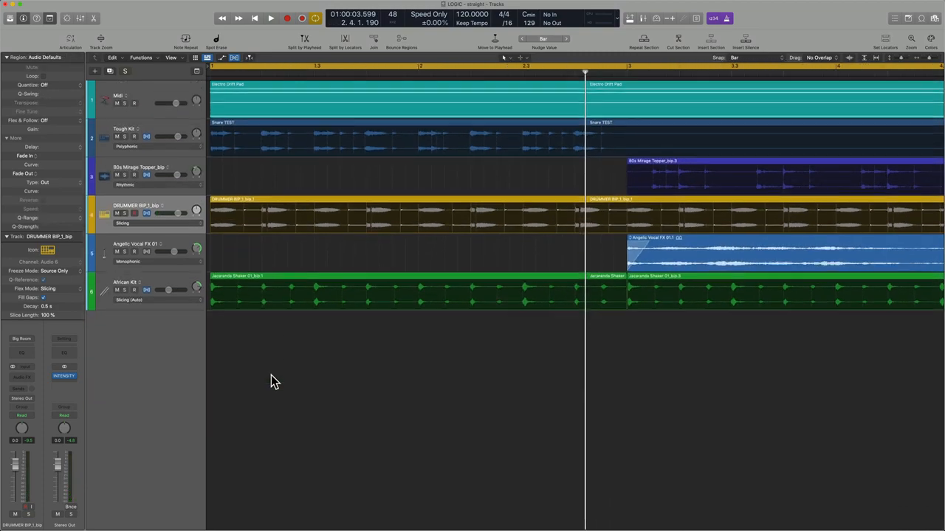
{"action": "key", "text": "super+Down"}
{"action": "key", "text": "super+Down"}
{"action": "key", "text": "super+Down"}
{"action": "key", "text": "super+Up"}
{"action": "key", "text": "super+Up"}
{"action": "key", "text": "super+Up"}
{"action": "key", "text": "super+Up"}
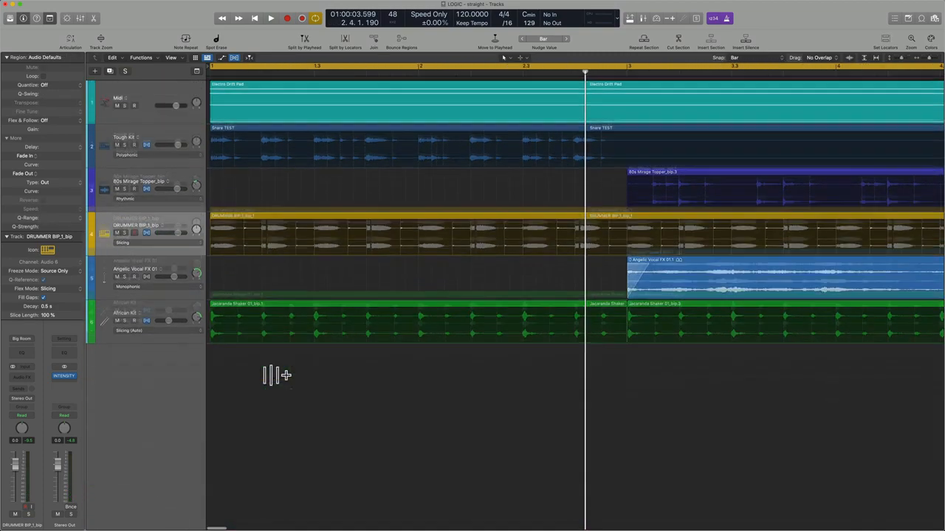
{"action": "key", "text": "super+Down"}
{"action": "key", "text": "super+Down"}
{"action": "key", "text": "super+Left"}
{"action": "key", "text": "super+Left"}
{"action": "key", "text": "Return"}
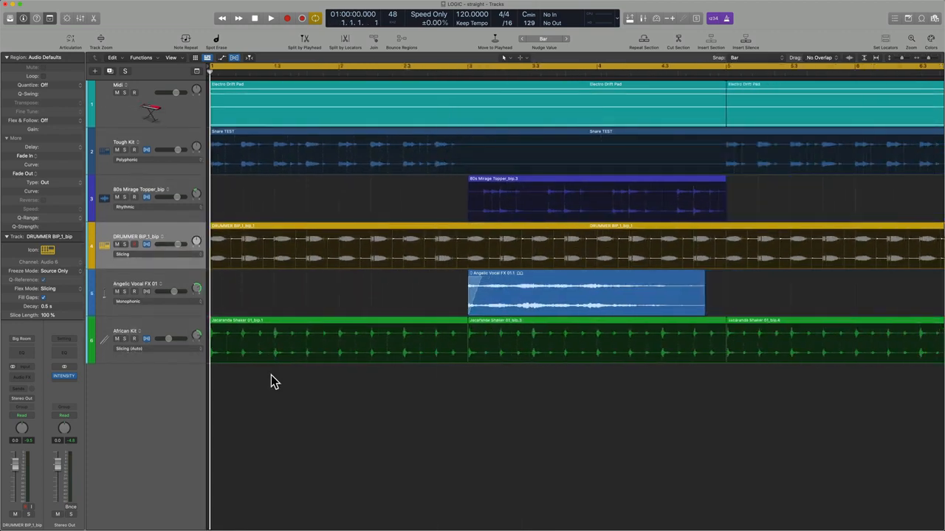
{"action": "key", "text": "space"}
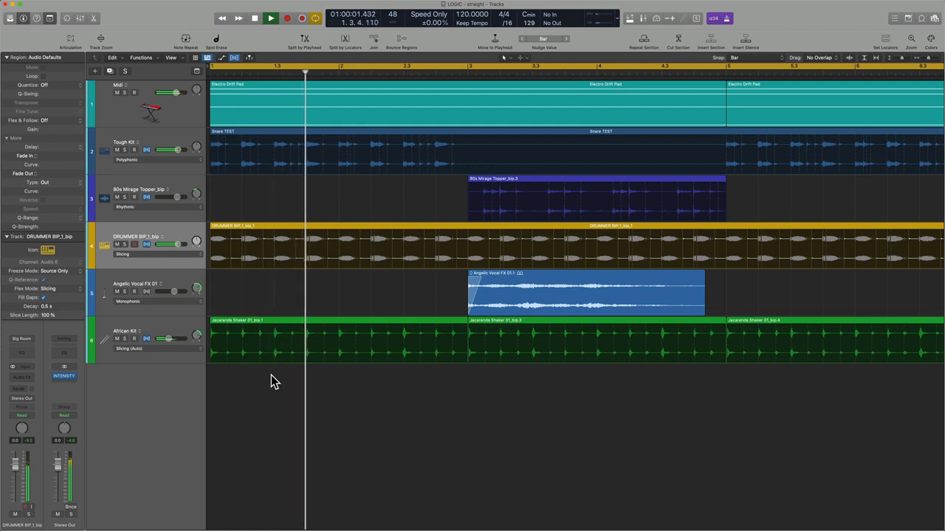
{"action": "key", "text": "space"}
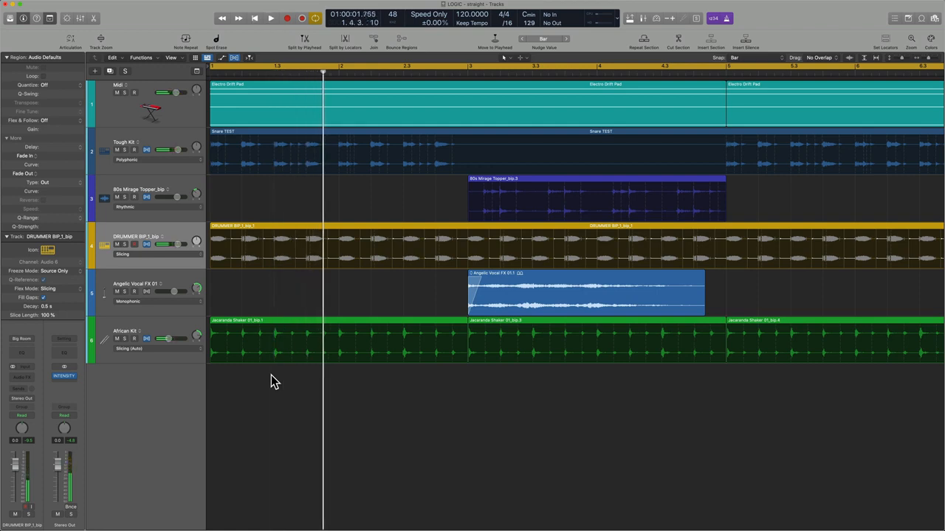
{"action": "key", "text": "Return"}
{"action": "key", "text": "space"}
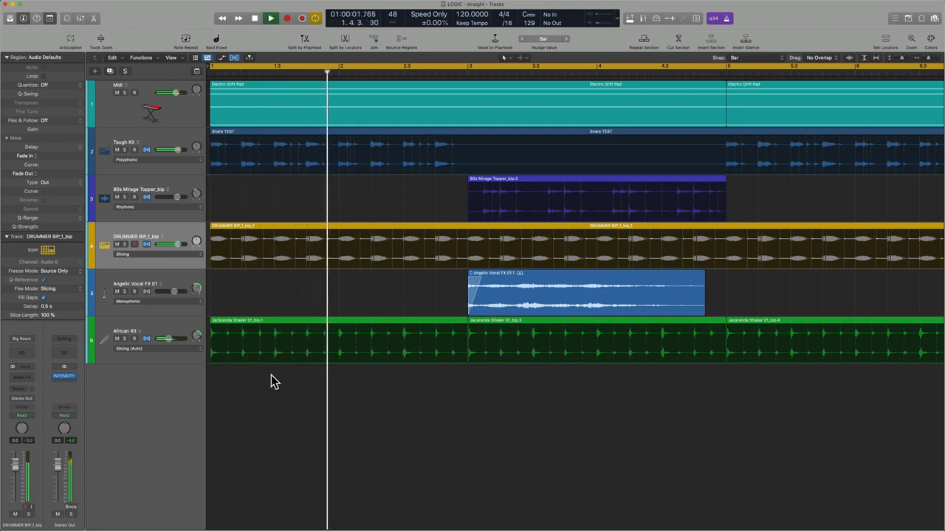
{"action": "key", "text": "space"}
Select the drum region and examine its Quantize options, including the swing presets and the groove template entries.
{"action": "key", "text": "super+Right"}
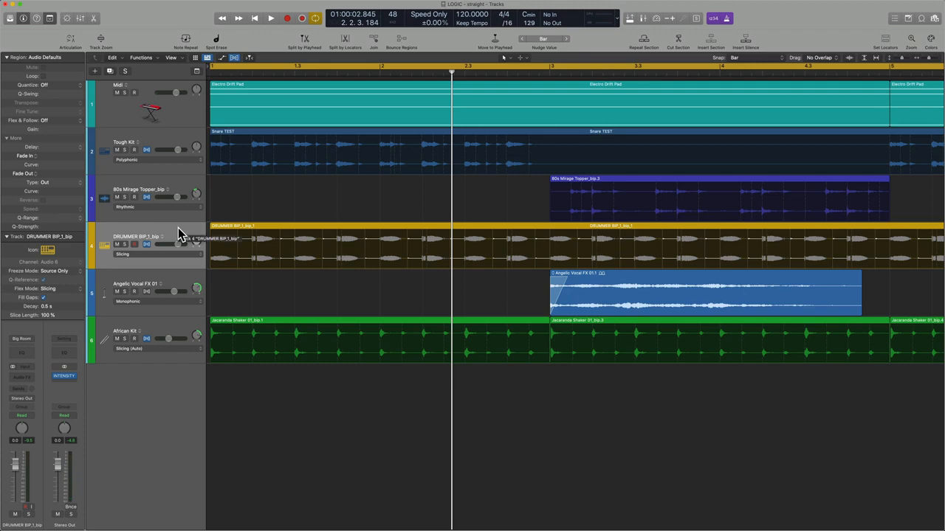
{"action": "left_click", "coordinate": [67, 87]}
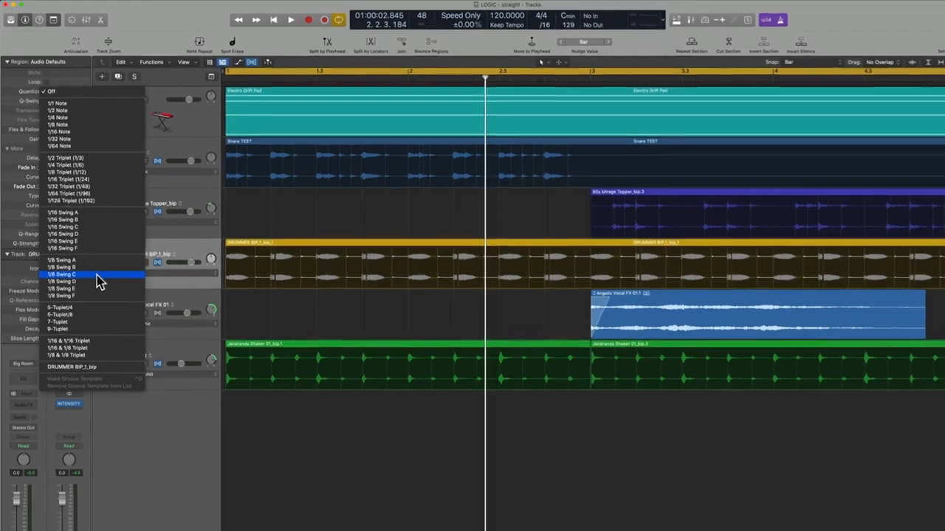
{"action": "left_click", "coordinate": [209, 251]}
{"action": "left_click", "coordinate": [205, 251]}
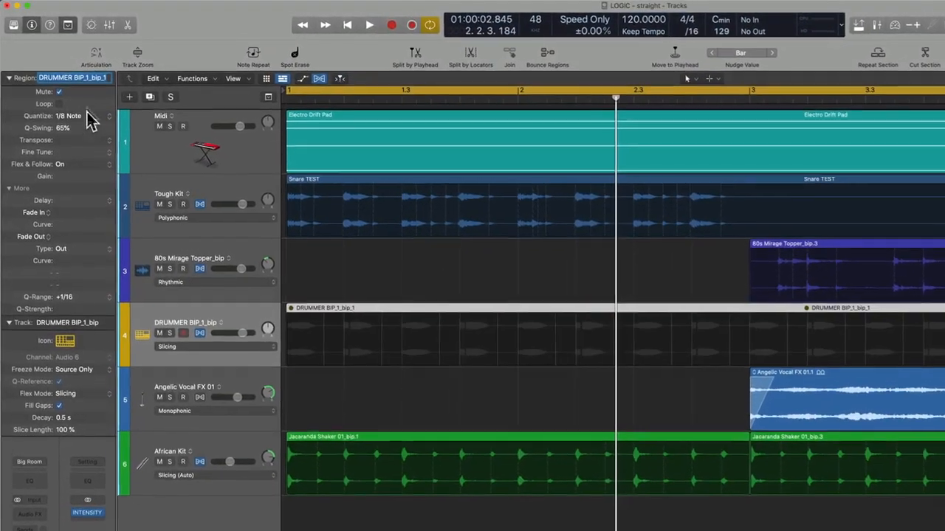
{"action": "left_click", "coordinate": [78, 108]}
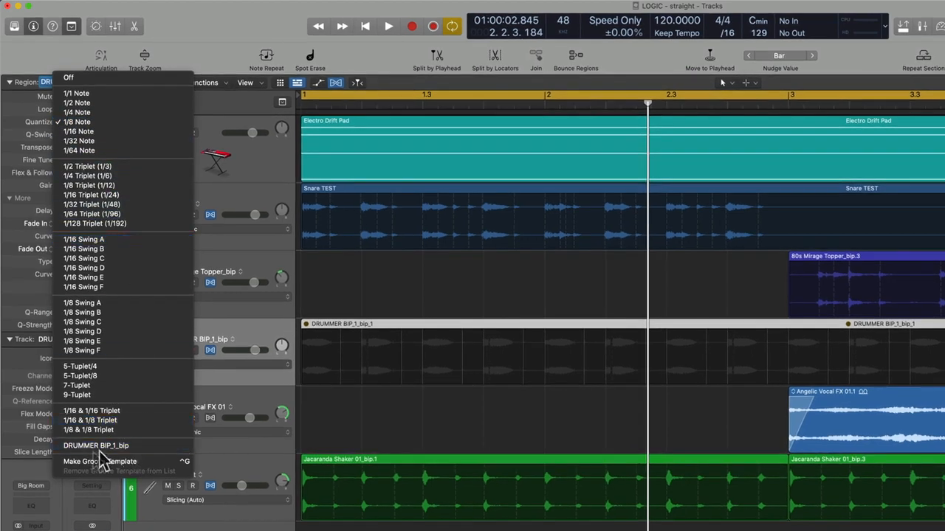
{"action": "left_click", "coordinate": [214, 377]}
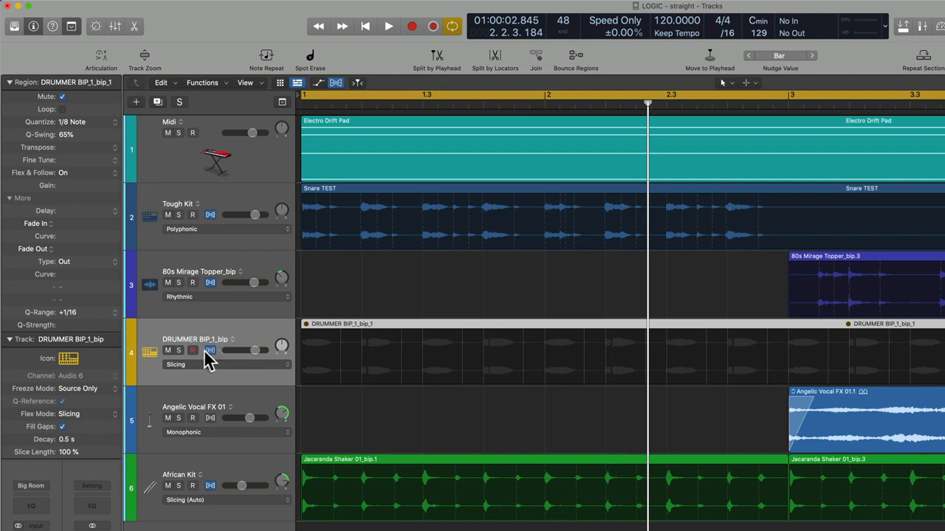
Unmute the region on the DRUMMER BIP_1_bip track.
{"action": "right_click", "coordinate": [235, 337]}
{"action": "left_click", "coordinate": [347, 330]}
{"action": "key", "text": "ctrl+m"}
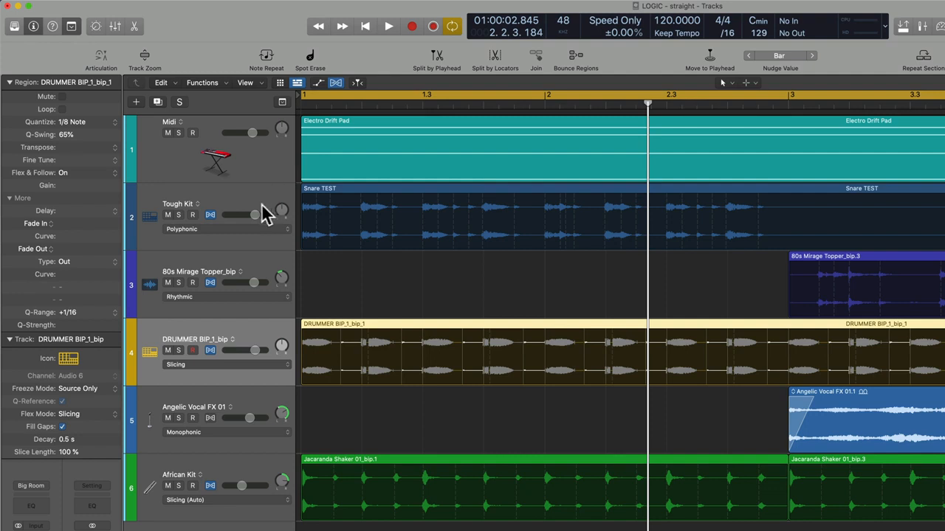
Solo the Midi pad track, play it briefly from bar 1, and unsolo it.
{"action": "left_click", "coordinate": [254, 173]}
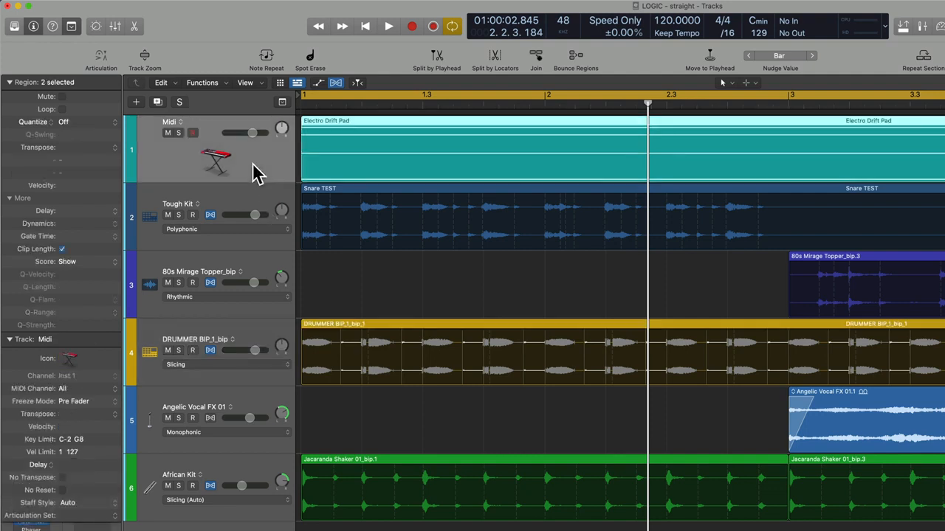
{"action": "left_click", "coordinate": [178, 134]}
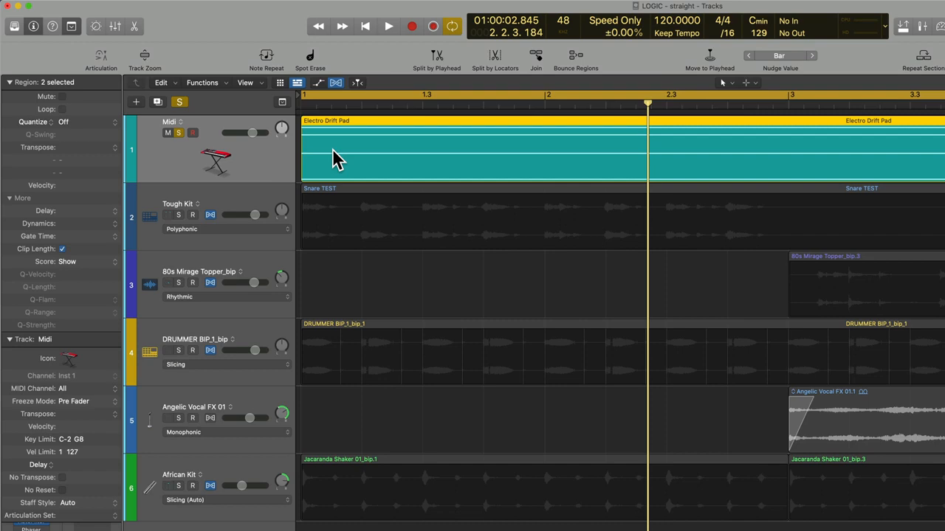
{"action": "key", "text": "space"}
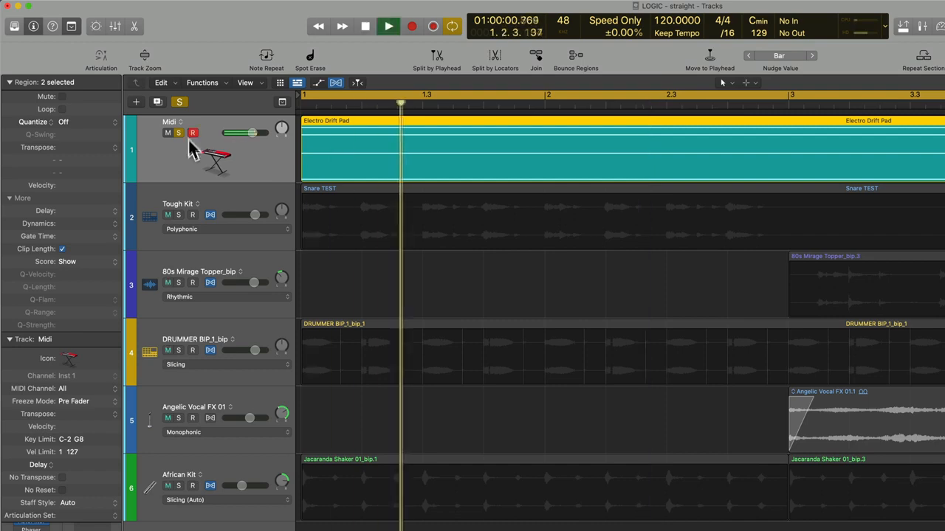
{"action": "left_click", "coordinate": [179, 133]}
{"action": "key", "text": "space"}
Quantize the Snare TEST region on the Tough Kit track to the DRUMMER BIP_1_bip groove template.
{"action": "key", "text": "Down"}
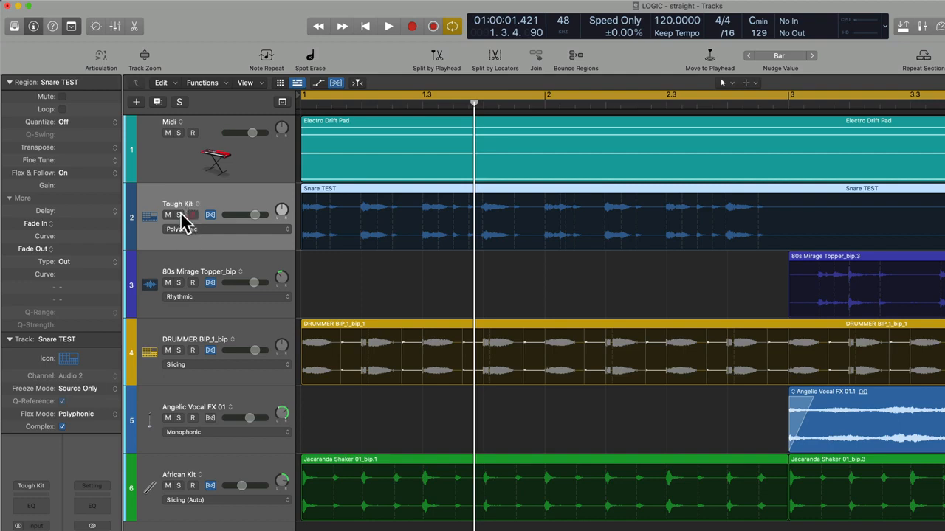
{"action": "left_click", "coordinate": [81, 123]}
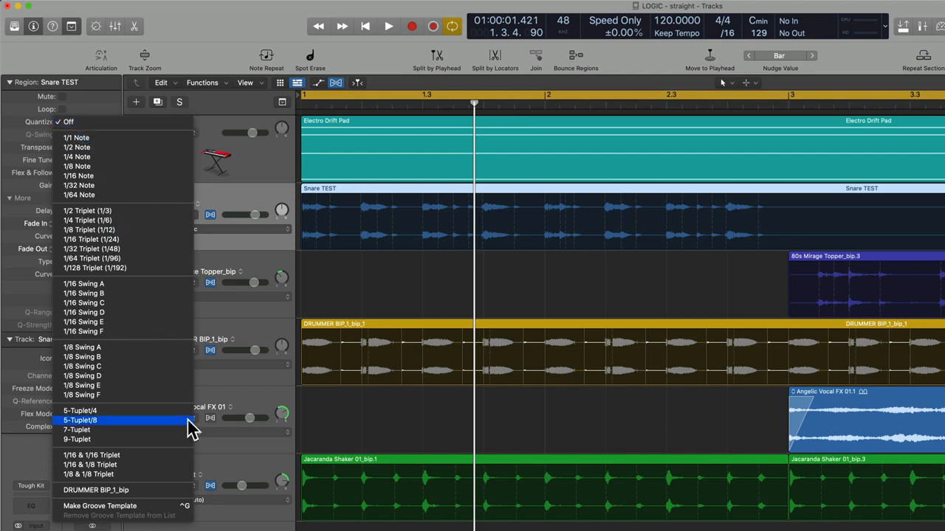
{"action": "left_click", "coordinate": [111, 490]}
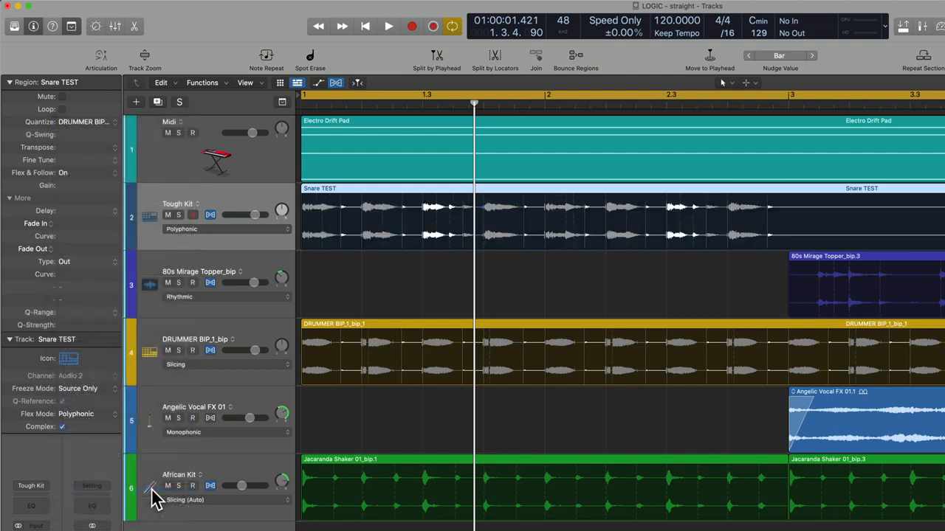
Solo the Tough Kit and DRUMMER BIP_1_bip tracks and play them together to check the shared groove.
{"action": "left_click", "coordinate": [179, 216]}
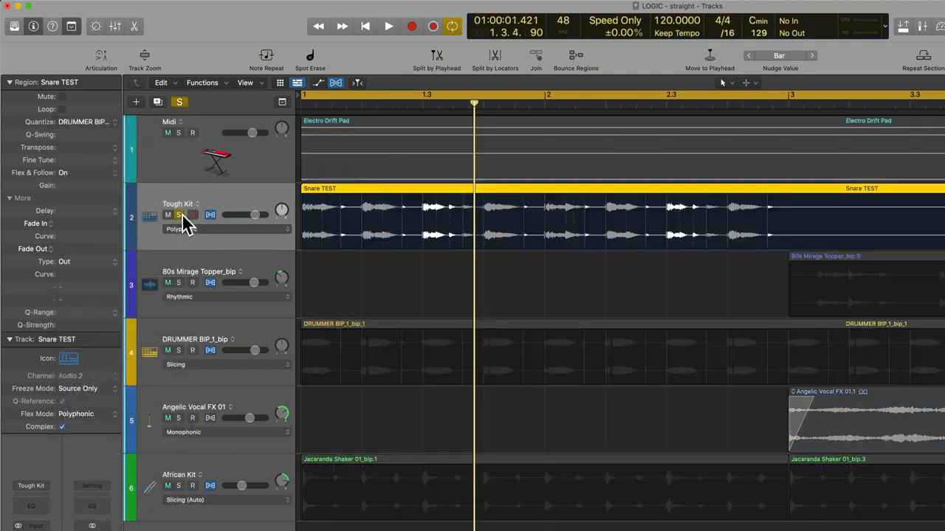
{"action": "left_click", "coordinate": [178, 351]}
{"action": "key", "text": "space"}
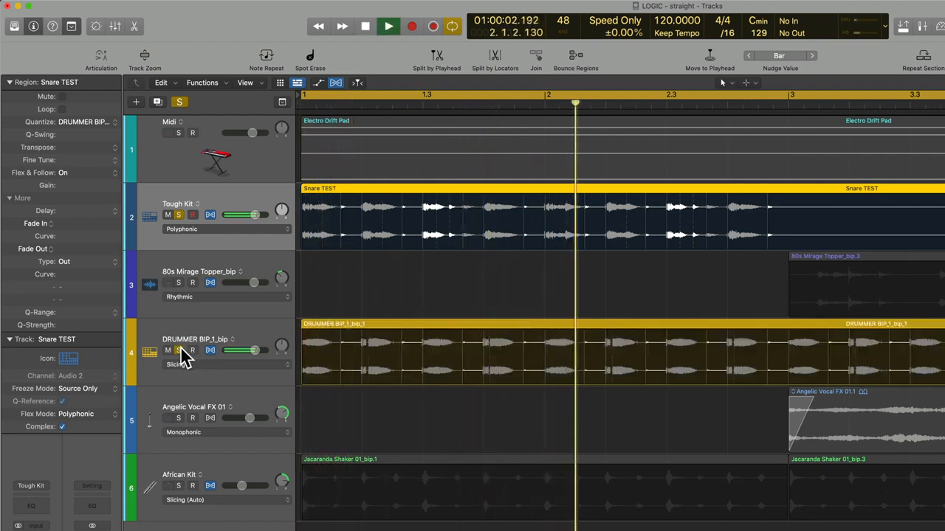
{"action": "key", "text": "space"}
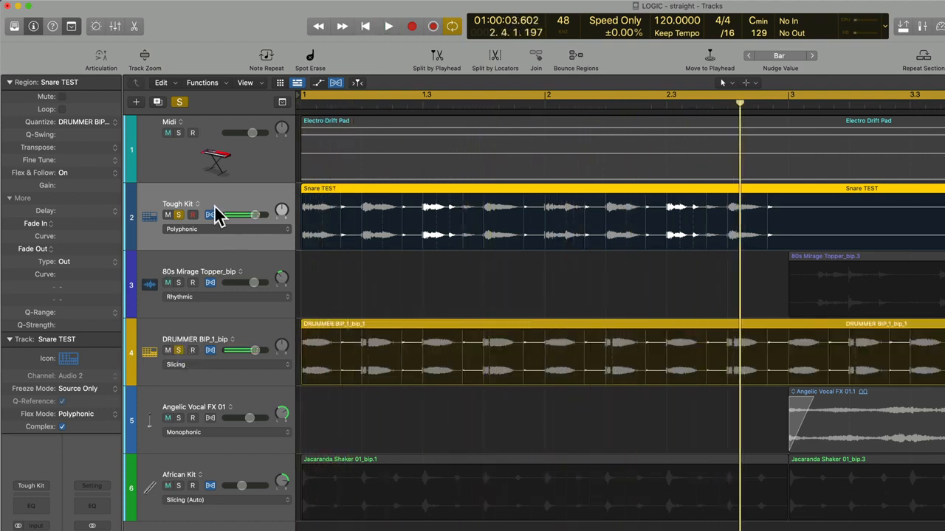
Turn Flex off on the Tough Kit track, play the unquantized snare against the drums, and turn Flex back on.
{"action": "left_click", "coordinate": [211, 214]}
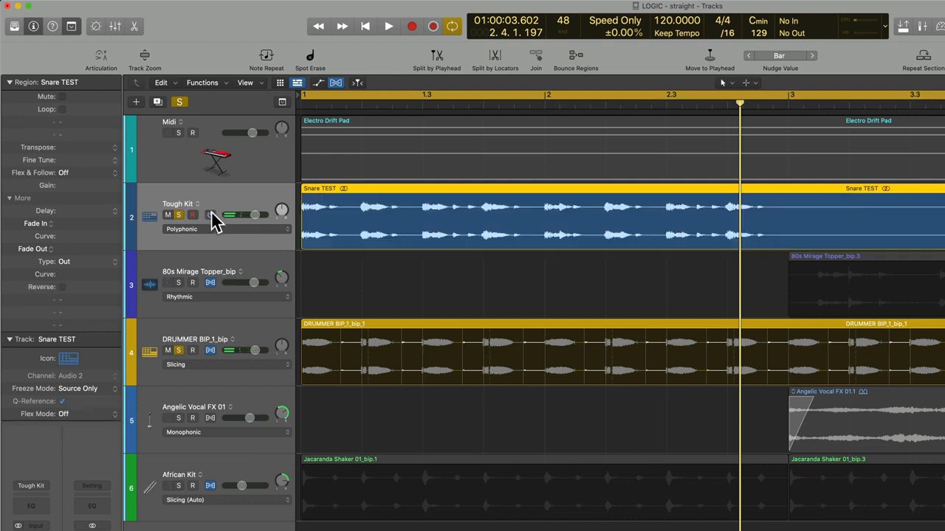
{"action": "key", "text": "space"}
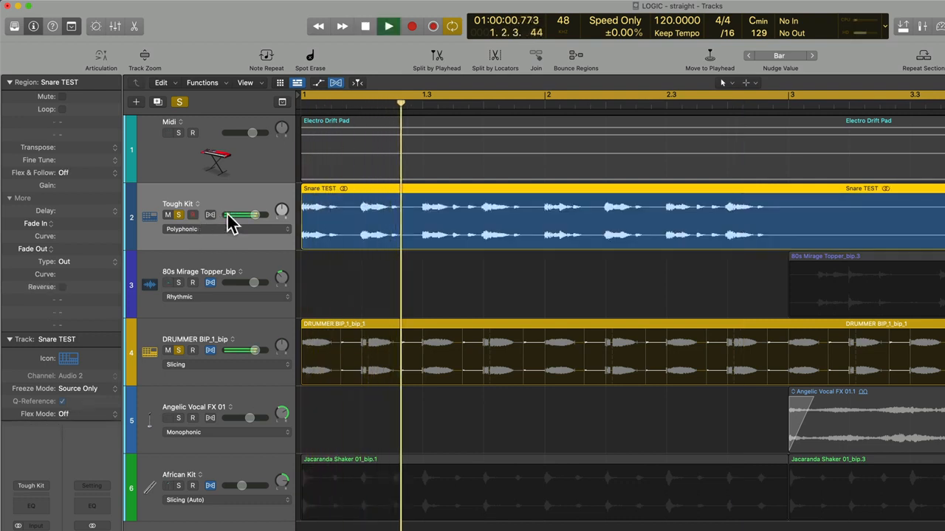
{"action": "key", "text": "space"}
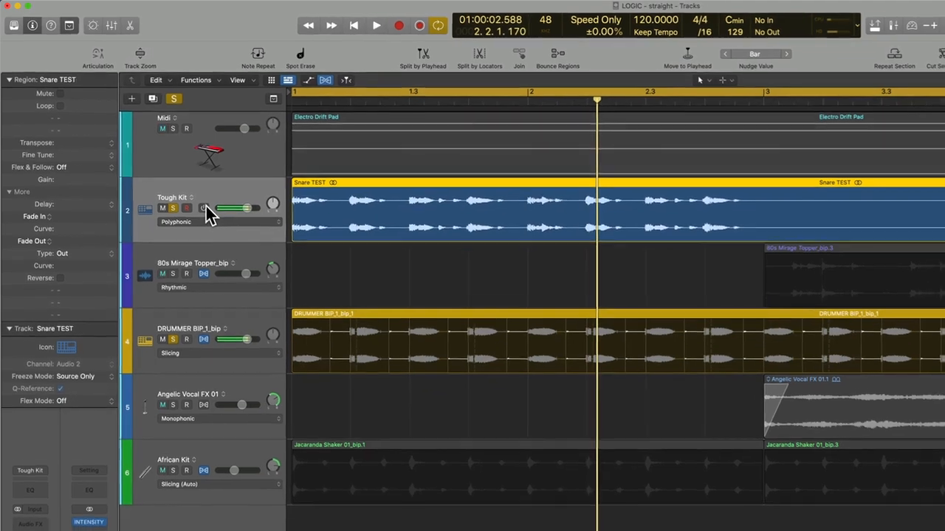
{"action": "left_click", "coordinate": [211, 215]}
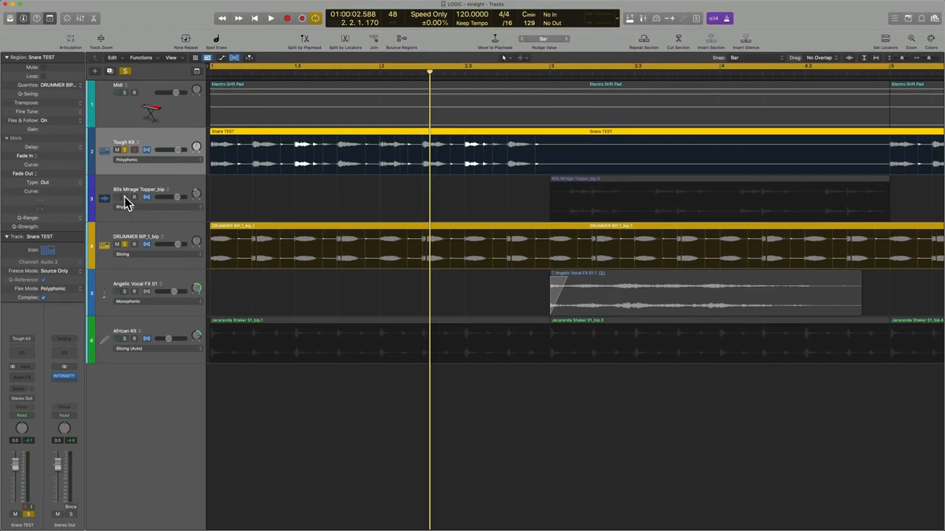
Add the 80s Mirage Topper_bip track to the solo, play its part around bar 3, and select its regions.
{"action": "left_click", "coordinate": [124, 197]}
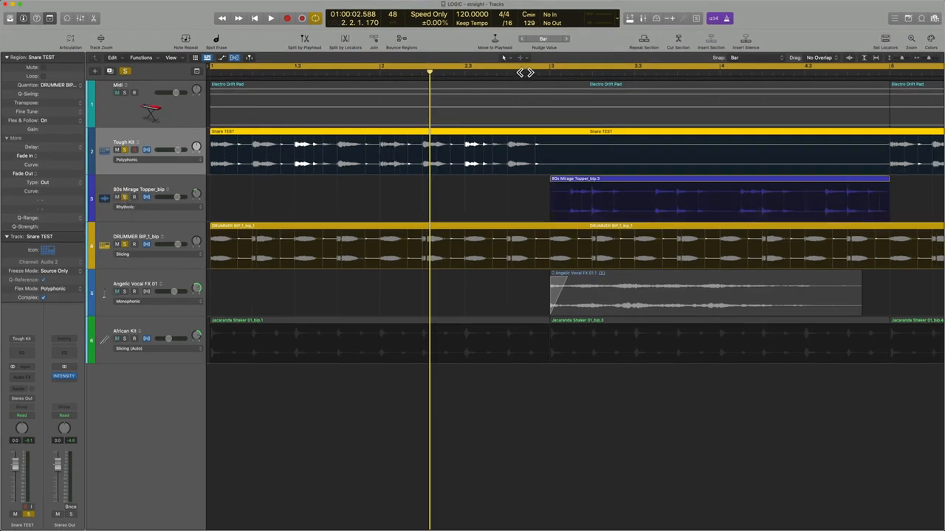
{"action": "key", "text": "space"}
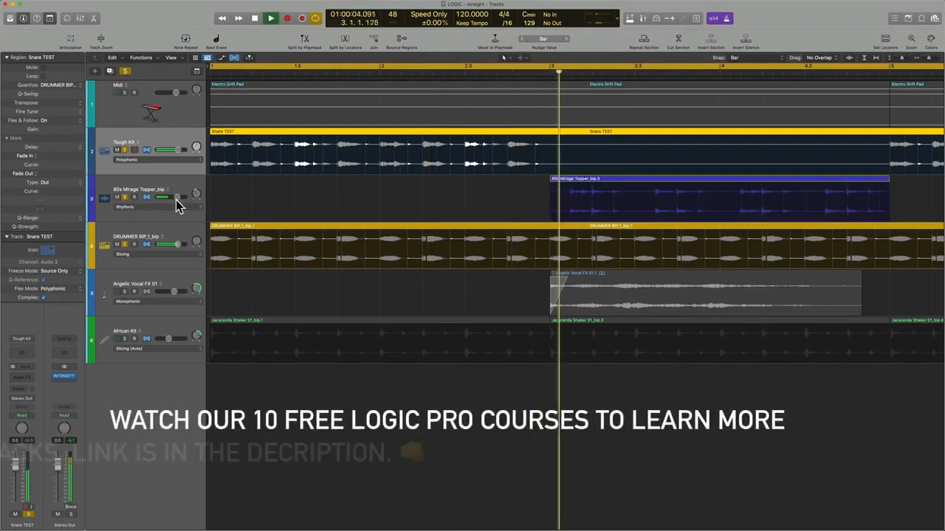
{"action": "left_click", "coordinate": [177, 186]}
{"action": "key", "text": "space"}
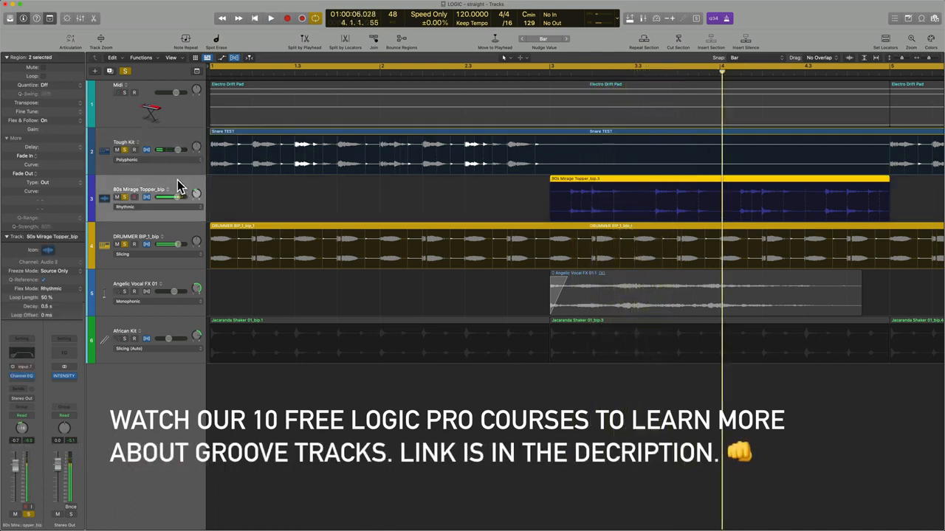
Quantize both 80s Mirage Topper regions to the DRUMMER BIP_1_bip groove template and play from just before bar 3.
{"action": "left_click", "coordinate": [46, 85]}
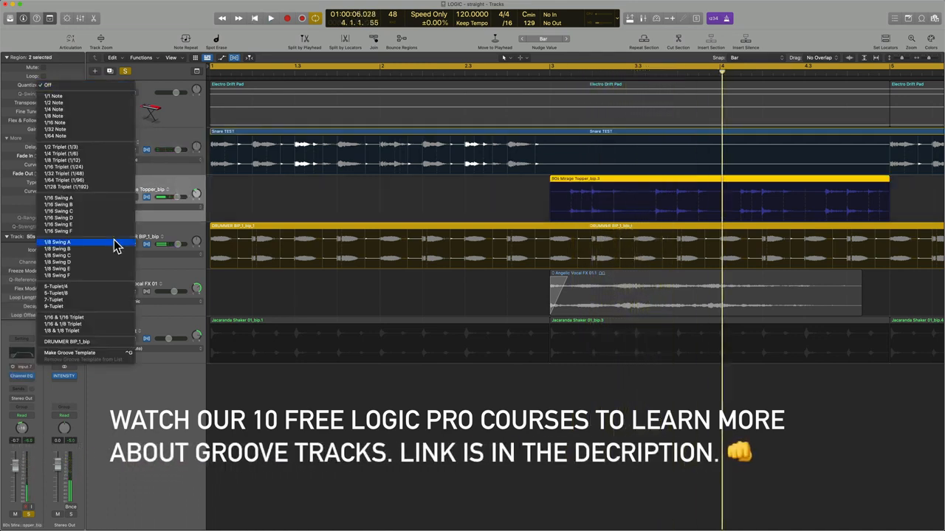
{"action": "left_click", "coordinate": [104, 340]}
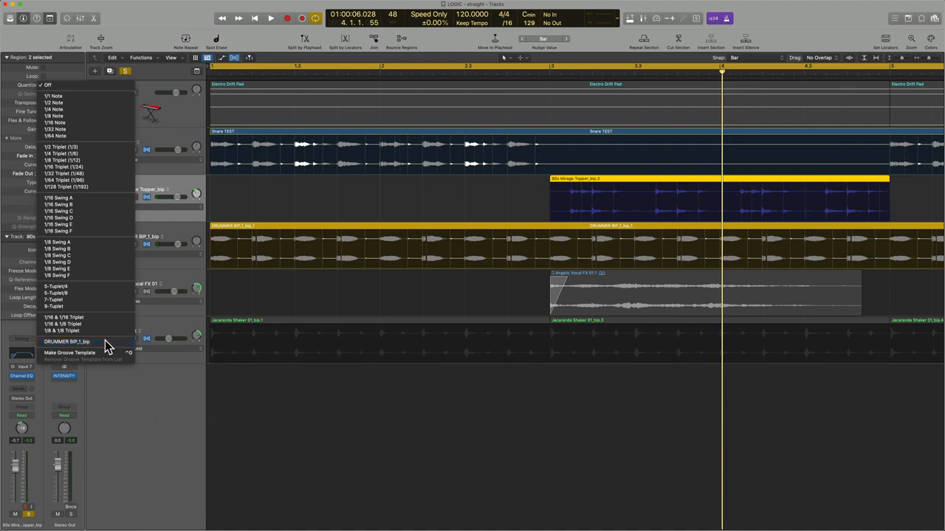
{"action": "double_click", "coordinate": [498, 71]}
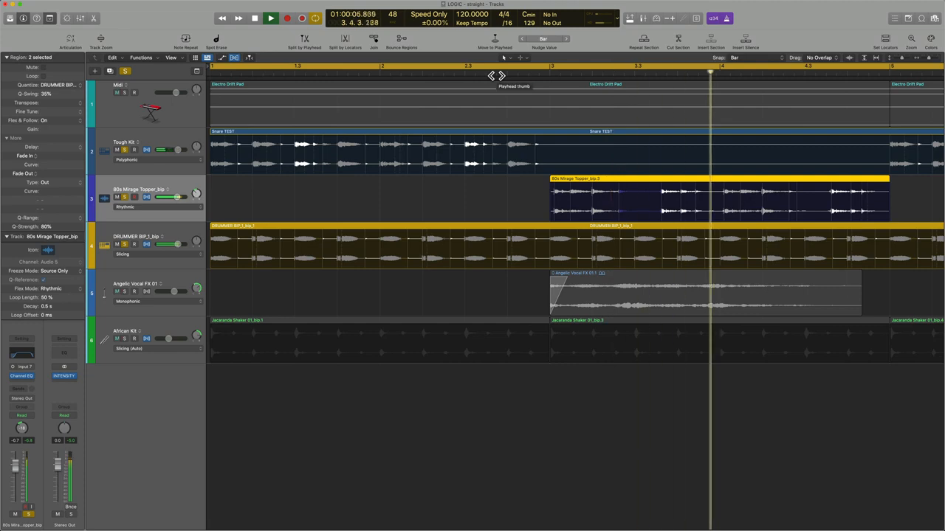
{"action": "key", "text": "space"}
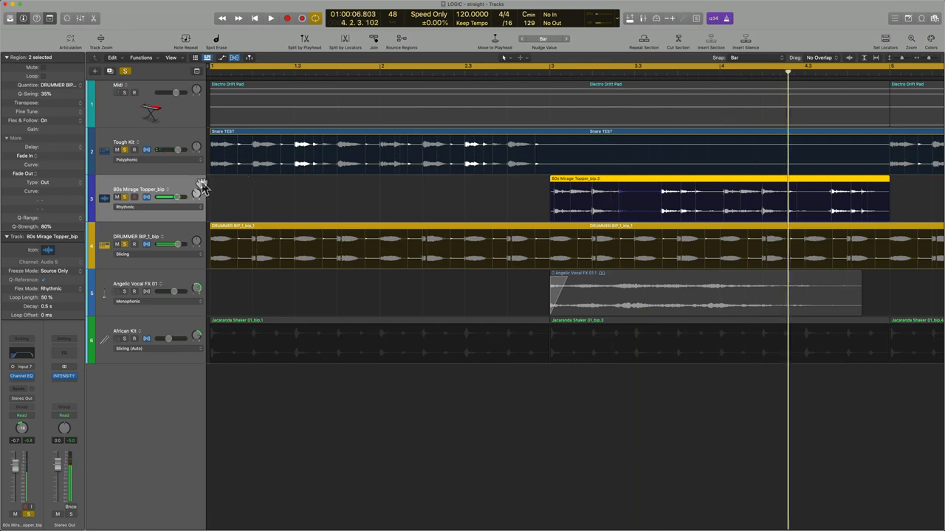
Set the Q-Swing of the 80s Mirage Topper regions to 65% and play them from just before bar 3.
{"action": "scroll", "coordinate": [517, 231], "scroll_direction": "right", "scroll_amount": 10}
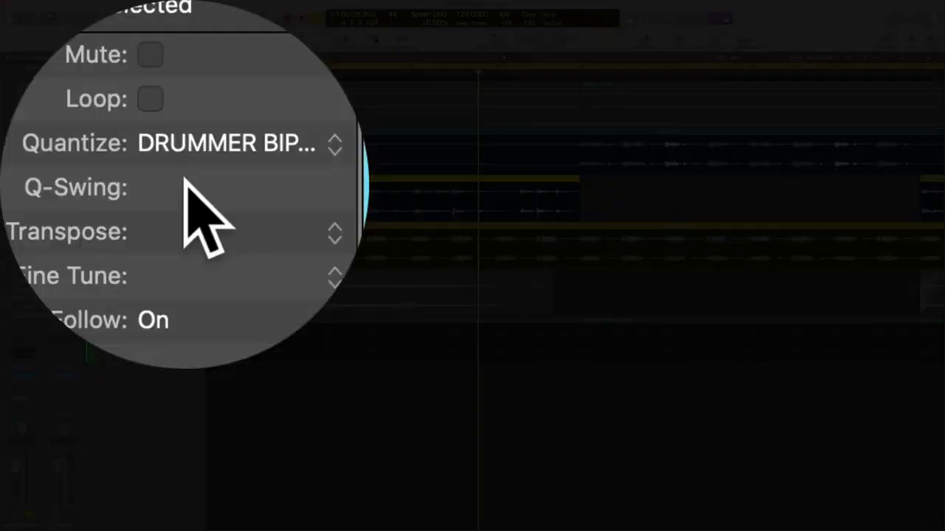
{"action": "left_click_drag", "start_coordinate": [156, 151], "coordinate": [169, 69]}
{"action": "left_click_drag", "start_coordinate": [184, 179], "coordinate": [185, 178]}
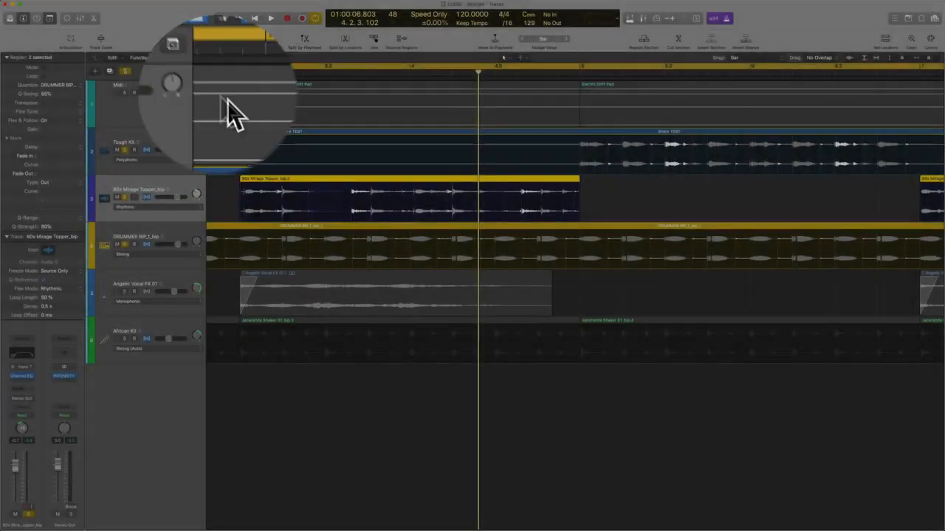
{"action": "left_click", "coordinate": [216, 76]}
{"action": "key", "text": "space"}
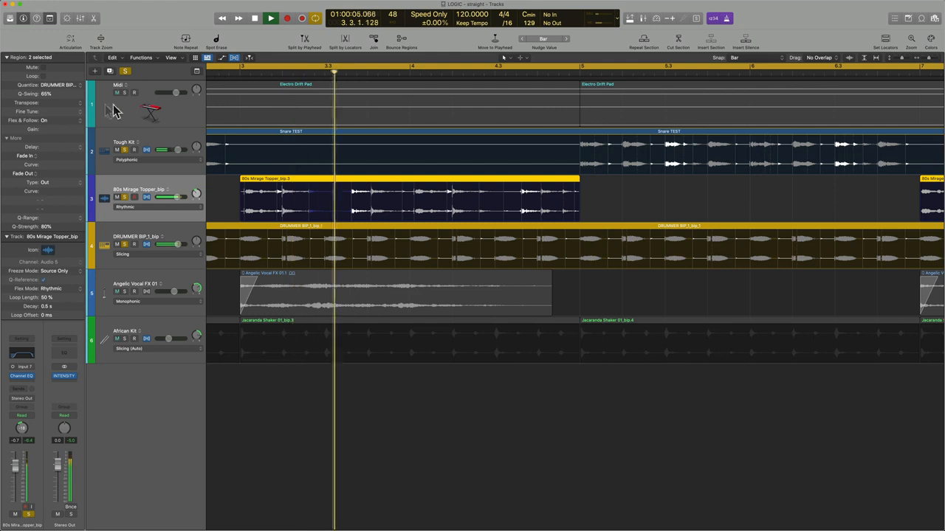
{"action": "key", "text": "space"}
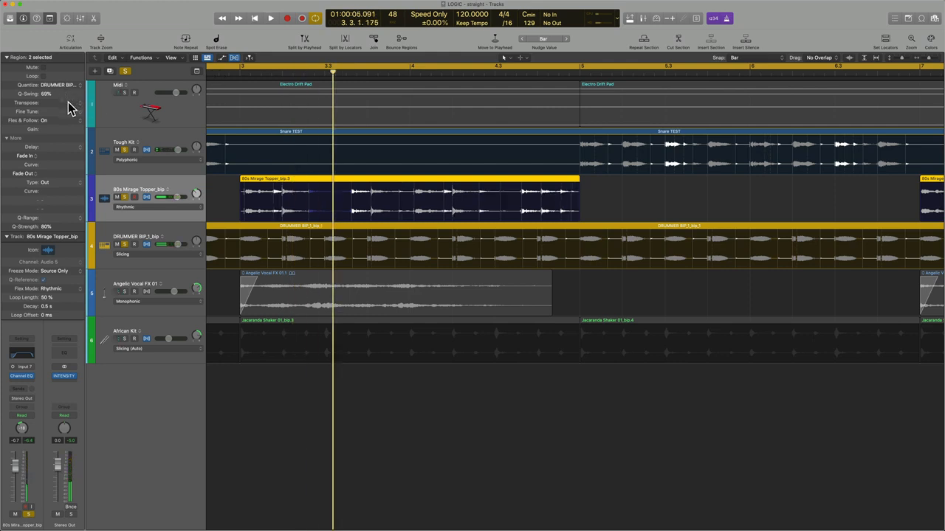
Audition the 80s Mirage Topper regions with different swing amounts, set their Q-Swing to 55%, and replay from just before bar 3.
{"action": "key", "text": "space"}
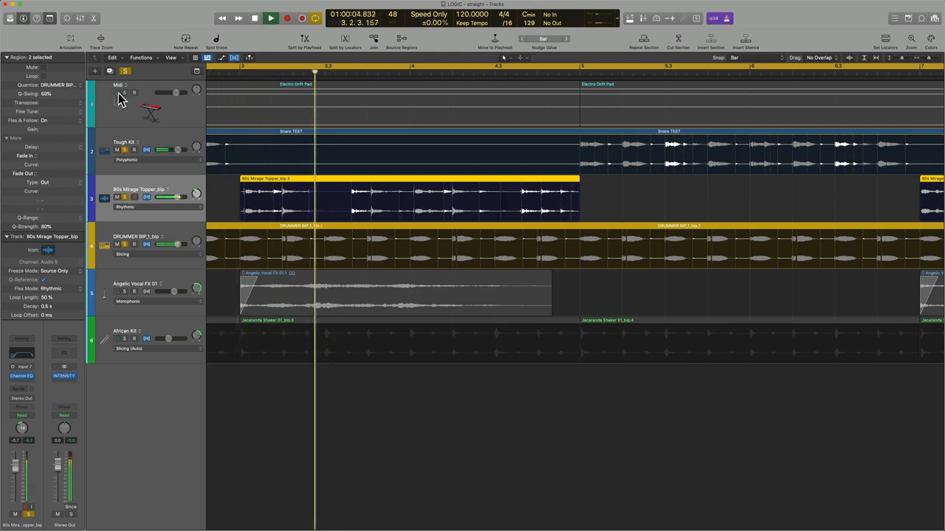
{"action": "key", "text": "space"}
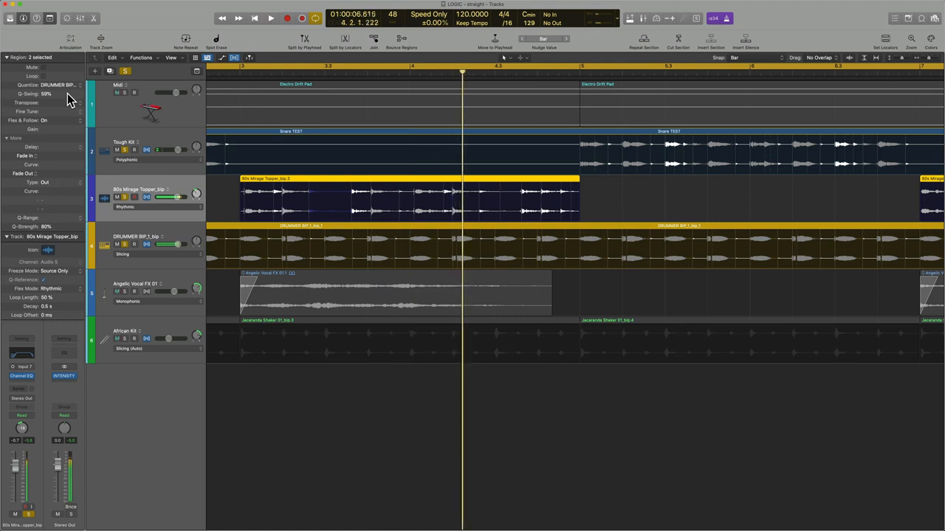
{"action": "left_click_drag", "start_coordinate": [67, 93], "coordinate": [67, 98]}
{"action": "key", "text": "space"}
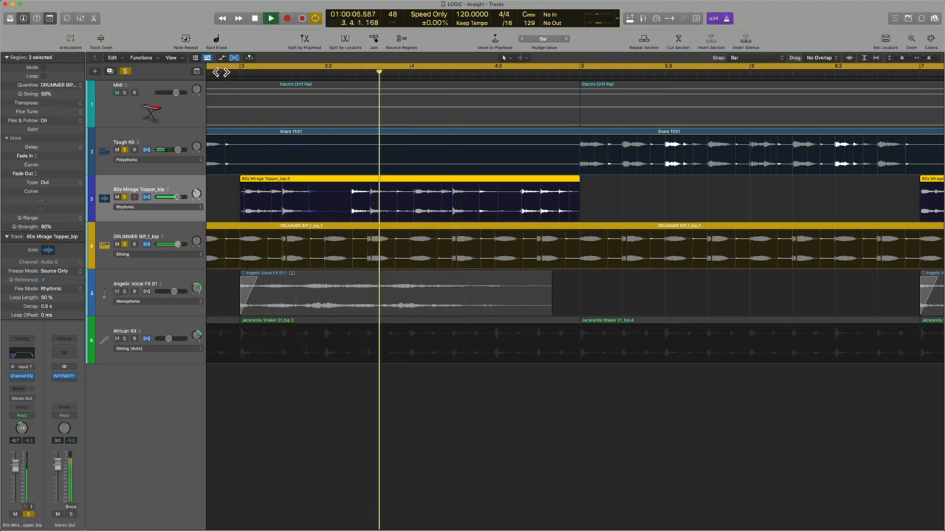
{"action": "key", "text": "space"}
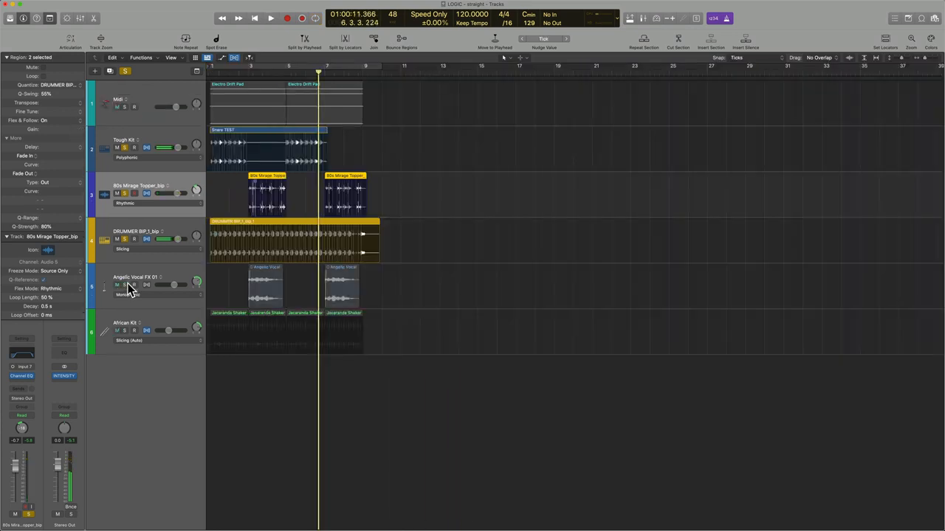
Add the Angelic Vocal FX 01 track to the solo, place the playhead just before bar 3, and select both vocal regions.
{"action": "left_click", "coordinate": [129, 286]}
{"action": "key", "text": "super+Right"}
{"action": "left_click", "coordinate": [242, 292], "text": "shift"}
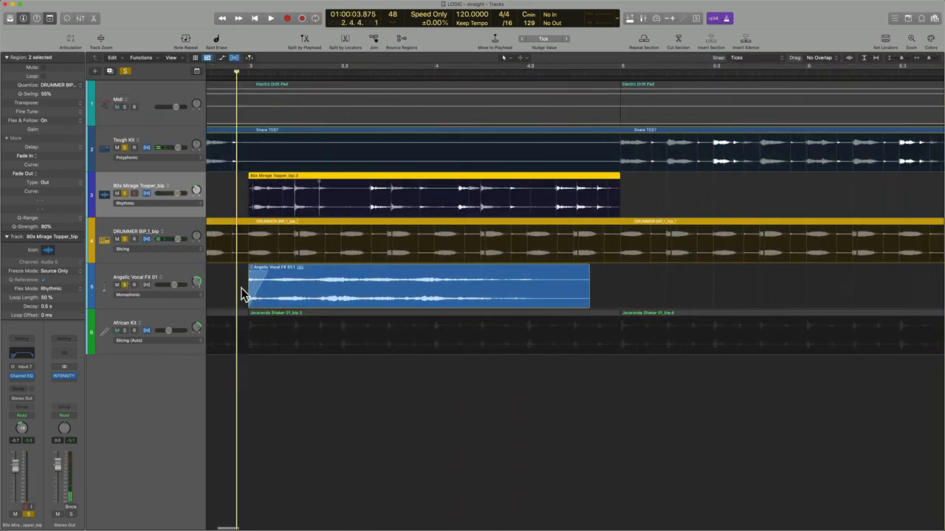
{"action": "key", "text": "super+Left"}
{"action": "key", "text": "super+Left"}
{"action": "key", "text": "super+Left"}
{"action": "scroll", "coordinate": [289, 315], "scroll_direction": "left", "scroll_amount": 3}
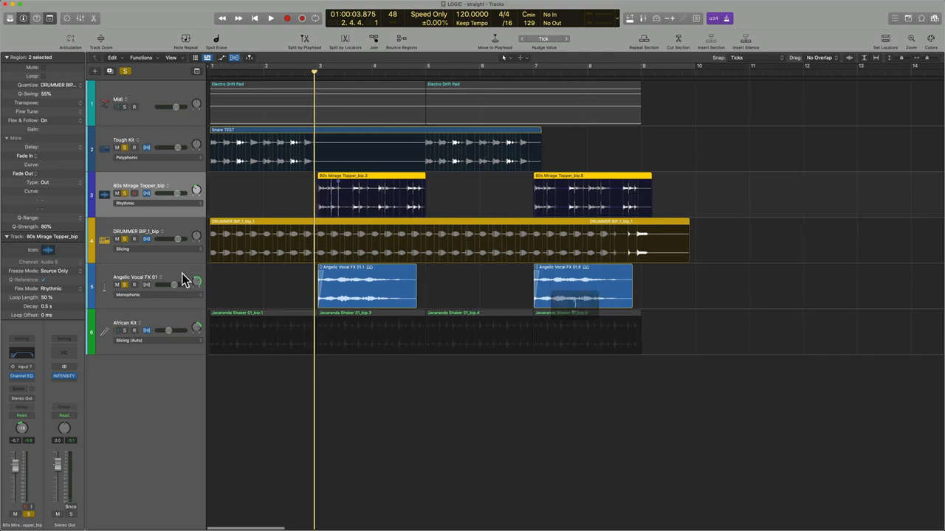
{"action": "left_click", "coordinate": [323, 288]}
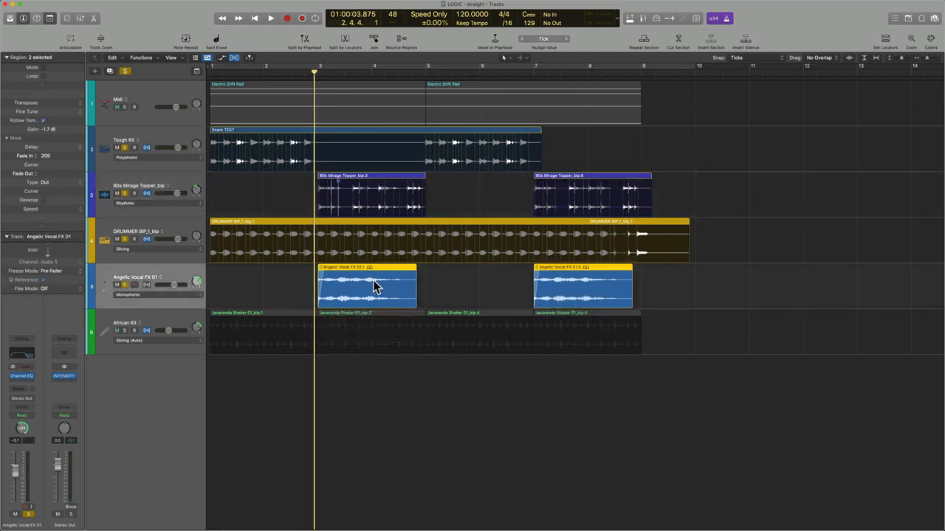
Play the vocal effect with the soloed tracks, and give both Angelic Vocal FX regions a fade-out of 400.
{"action": "key", "text": "space"}
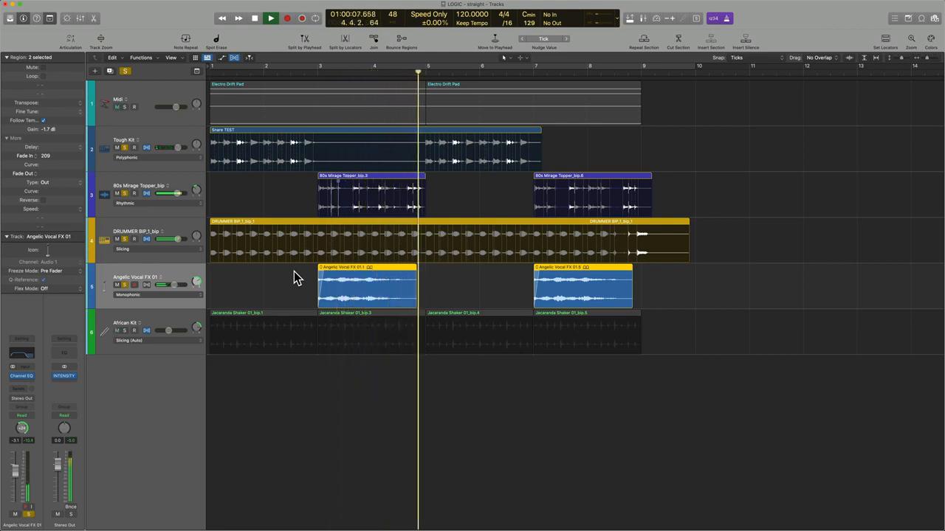
{"action": "key", "text": "space"}
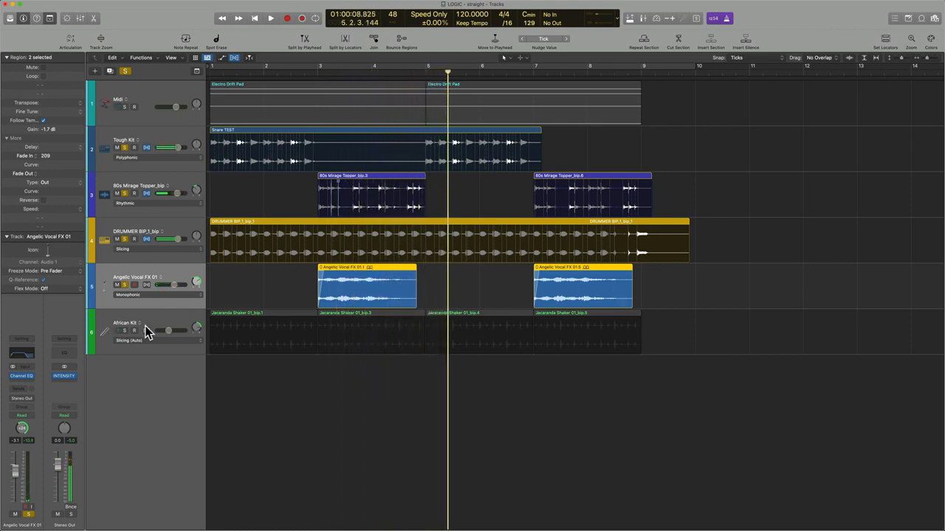
{"action": "left_click_drag", "start_coordinate": [283, 288], "coordinate": [596, 288]}
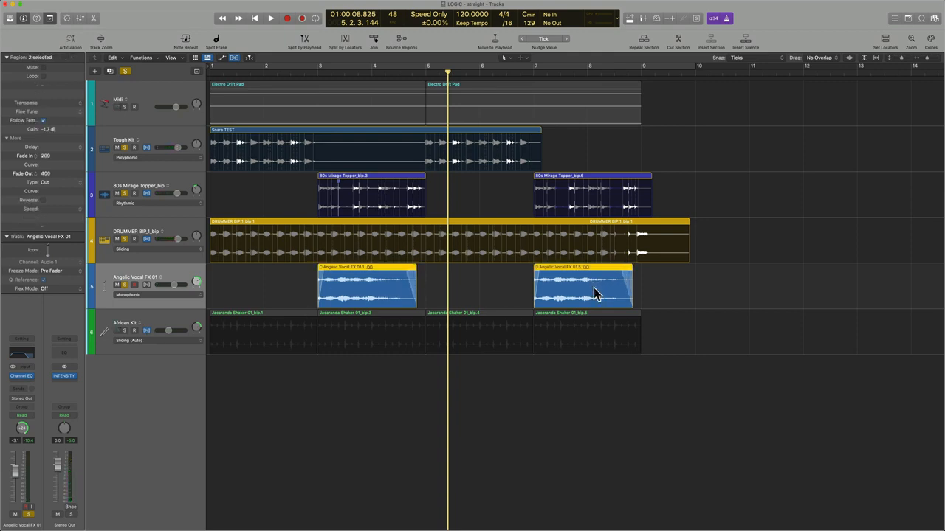
Add the African Kit track to the solo, quantize its shaker regions to the DRUMMER BIP_1_bip groove, and play from the start.
{"action": "left_click", "coordinate": [126, 330]}
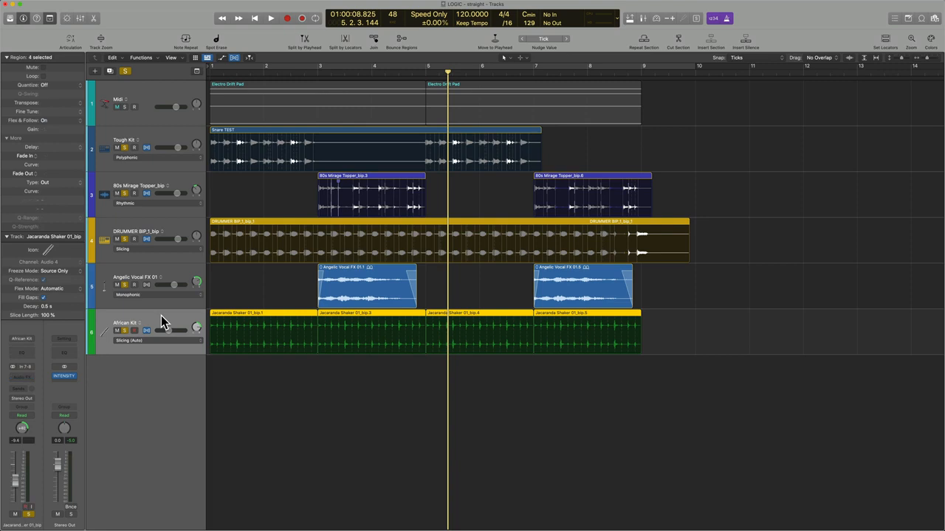
{"action": "left_click", "coordinate": [51, 85]}
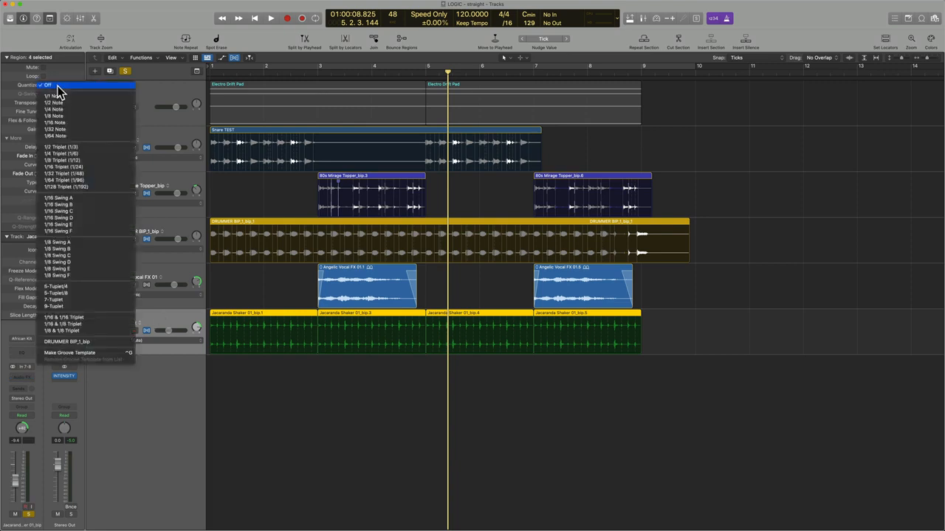
{"action": "left_click", "coordinate": [102, 341]}
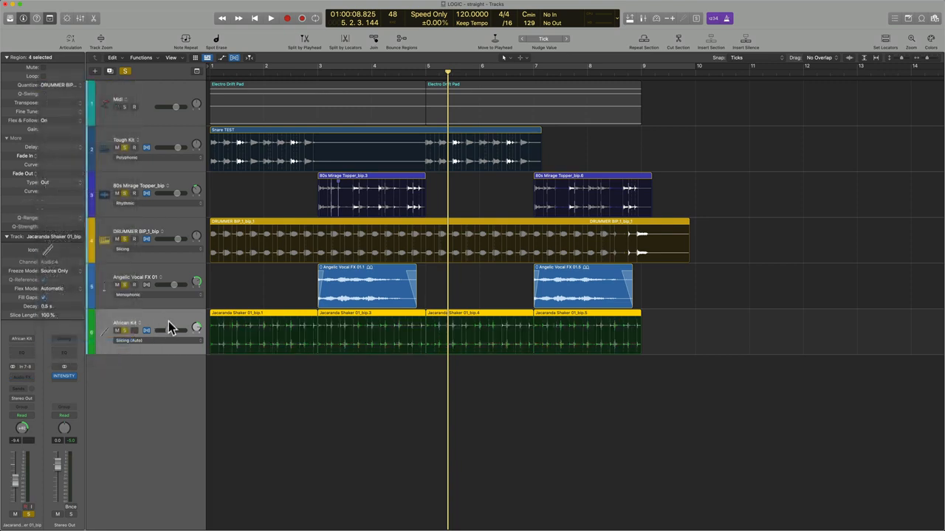
{"action": "key", "text": "Return"}
{"action": "key", "text": "space"}
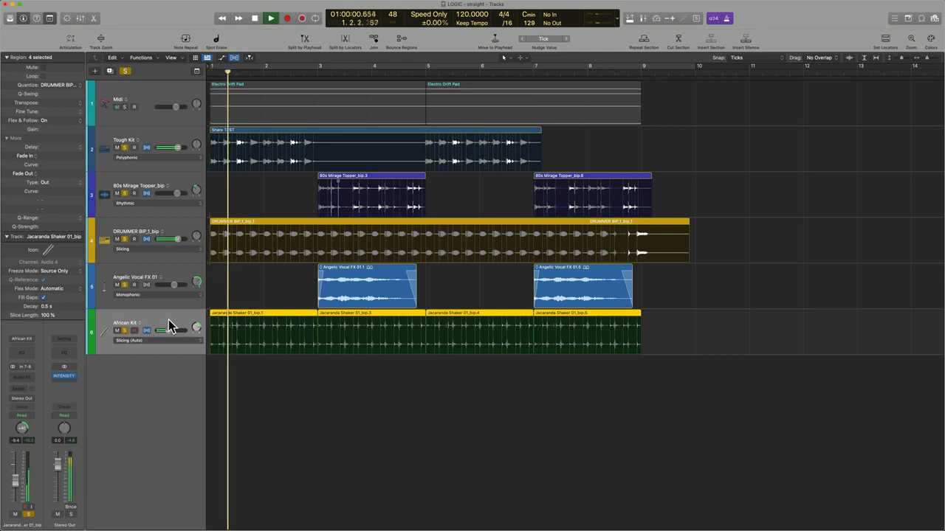
{"action": "key", "text": "space"}
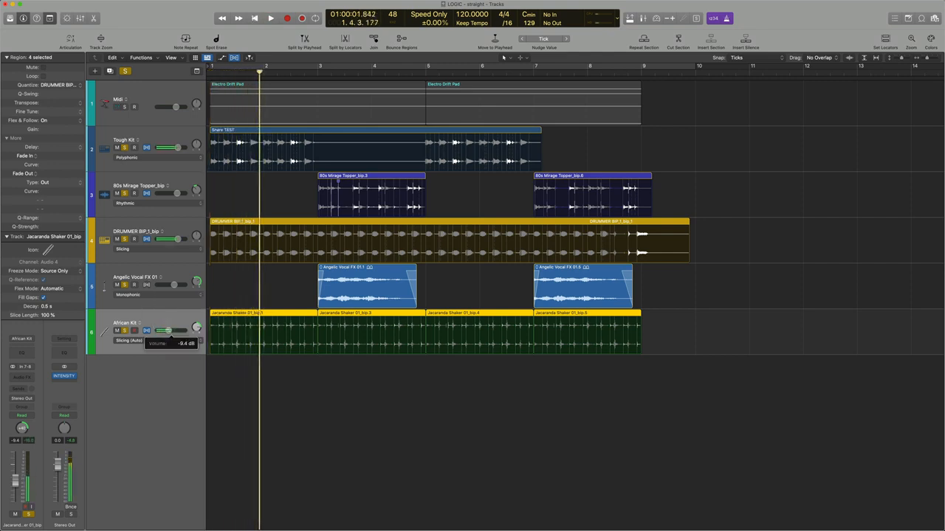
Replay the soloed tracks from the start and raise the African Kit volume to about 0 dB.
{"action": "key", "text": "Return"}
{"action": "key", "text": "space"}
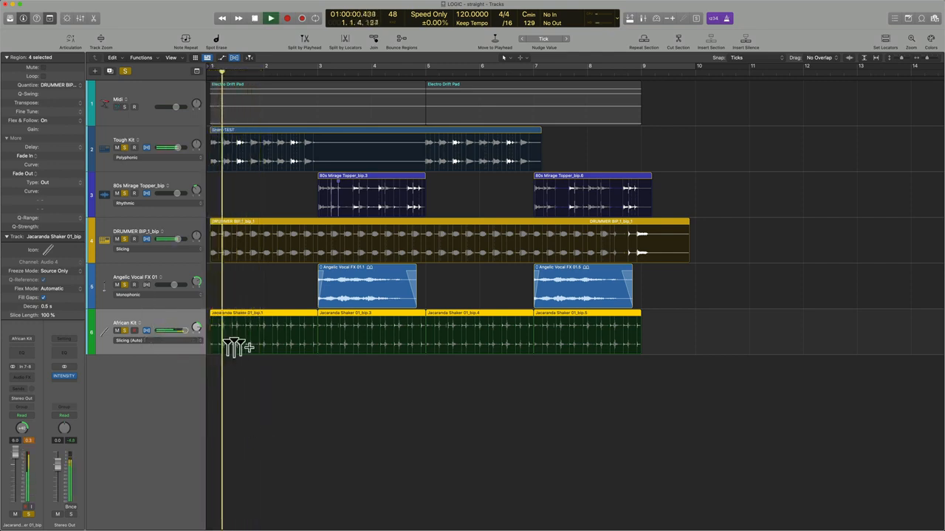
{"action": "left_click_drag", "start_coordinate": [185, 330], "coordinate": [177, 331]}
{"action": "key", "text": "space"}
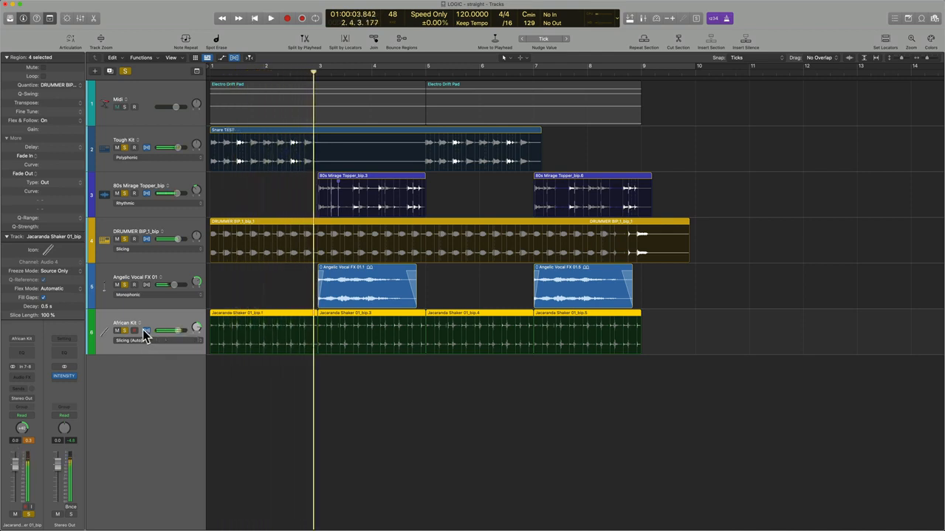
Turn off Flex on the African Kit track and play the straight shaker from the start.
{"action": "left_click", "coordinate": [148, 331]}
{"action": "key", "text": "Return"}
{"action": "key", "text": "space"}
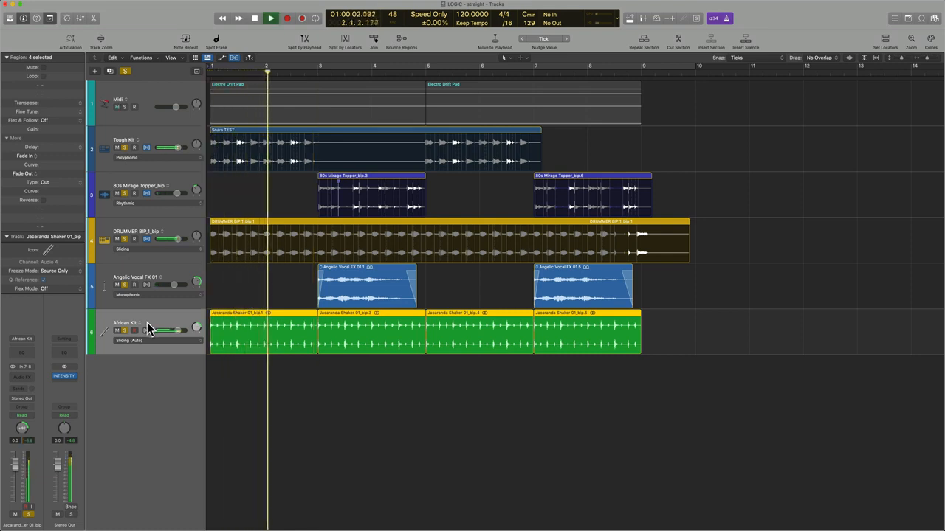
{"action": "key", "text": "space"}
Turn Flex back on for the African Kit track, play from the start, and lower its volume to about -2.9 dB.
{"action": "left_click", "coordinate": [147, 329]}
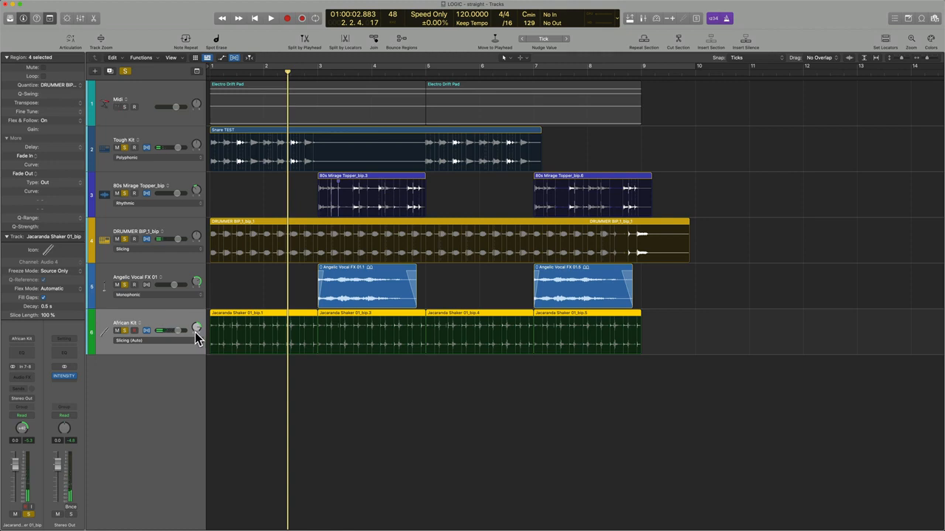
{"action": "key", "text": "Return"}
{"action": "key", "text": "space"}
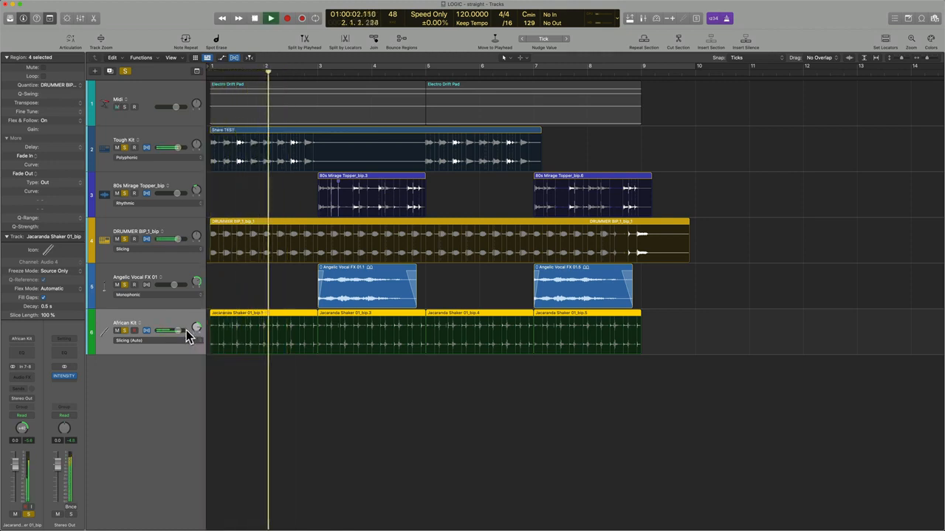
{"action": "left_click_drag", "start_coordinate": [186, 330], "coordinate": [170, 334]}
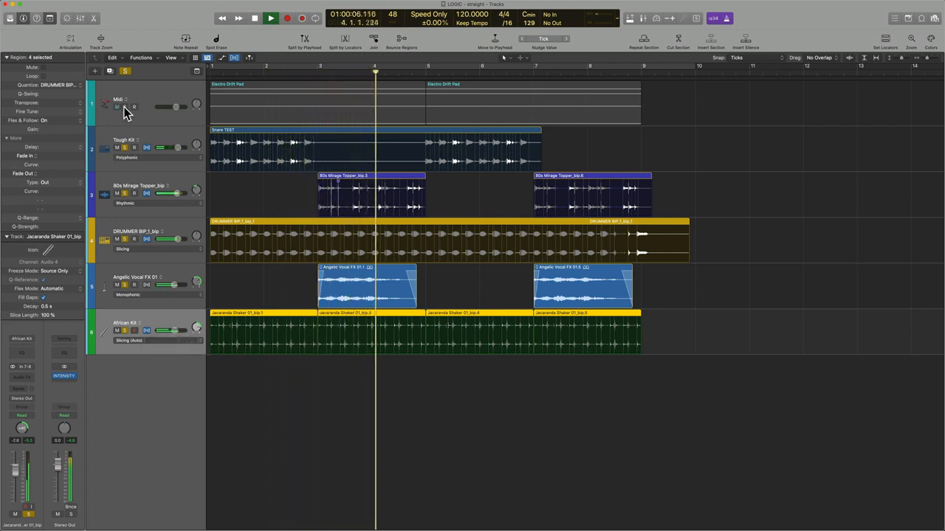
Add the Midi track to the solo, stop playback, and move the Angelic Vocal FX 01 track directly above Tough Kit.
{"action": "key", "text": "space"}
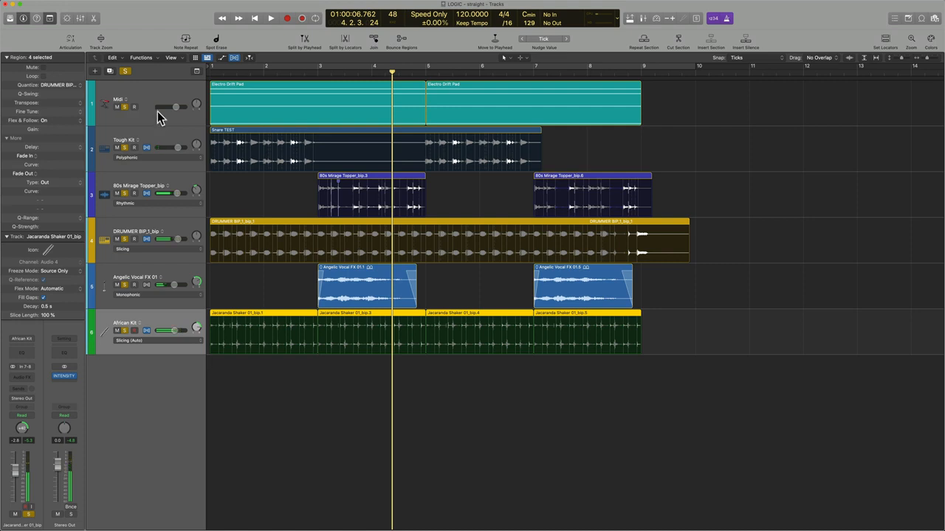
{"action": "left_click", "coordinate": [157, 111]}
{"action": "left_click", "coordinate": [152, 324], "text": "shift"}
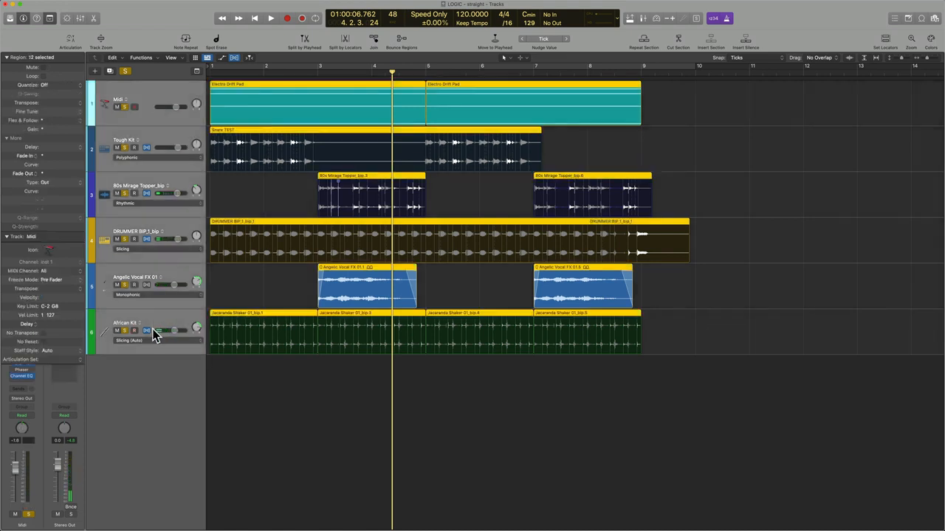
{"action": "left_click", "coordinate": [170, 277]}
{"action": "left_click_drag", "start_coordinate": [170, 278], "coordinate": [175, 130]}
Turn off Flex on the tracks from Tough Kit through African Kit, clear all solos, and play the straight arrangement from the start.
{"action": "left_click", "coordinate": [175, 189]}
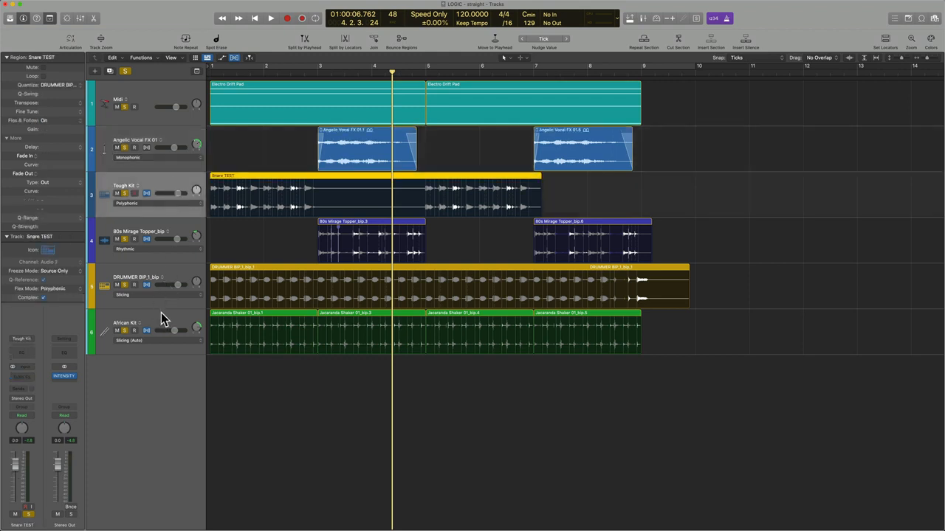
{"action": "left_click", "coordinate": [161, 313], "text": "shift"}
{"action": "key", "text": "Return"}
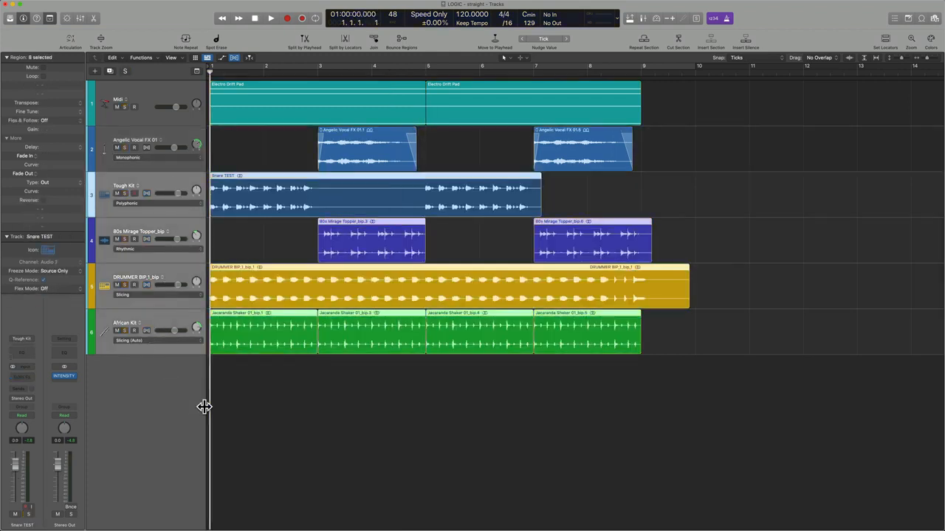
{"action": "key", "text": "space"}
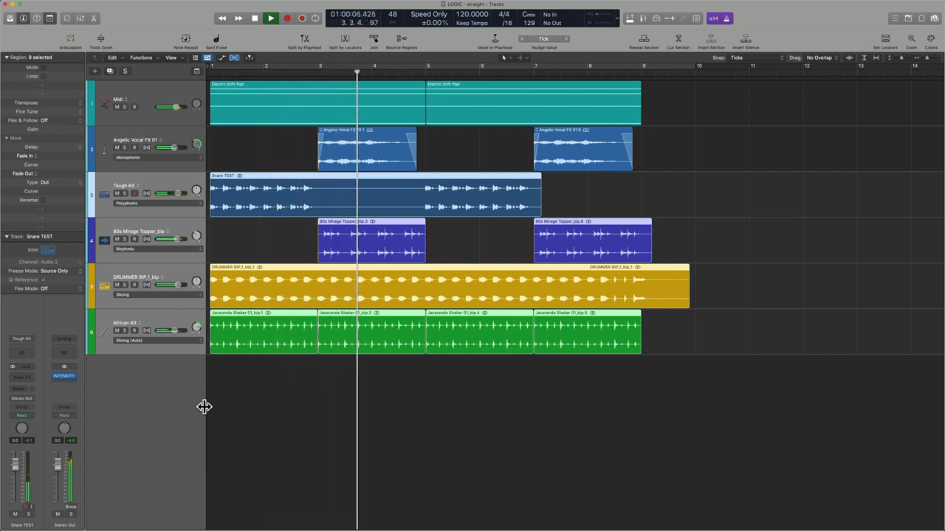
{"action": "key", "text": "space"}
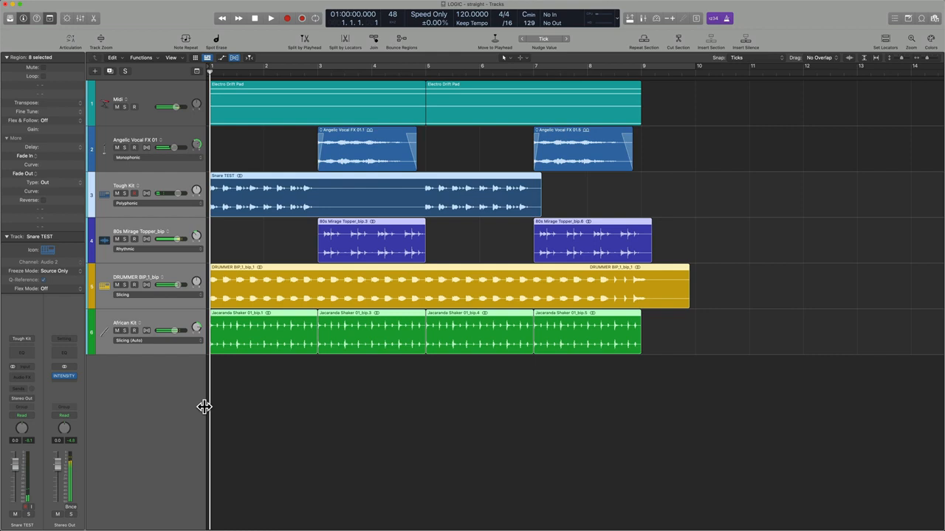
Turn Flex back on for the four percussion tracks, play the swung arrangement from the start, and hide the Flex view.
{"action": "left_click", "coordinate": [147, 331]}
{"action": "left_click", "coordinate": [238, 416]}
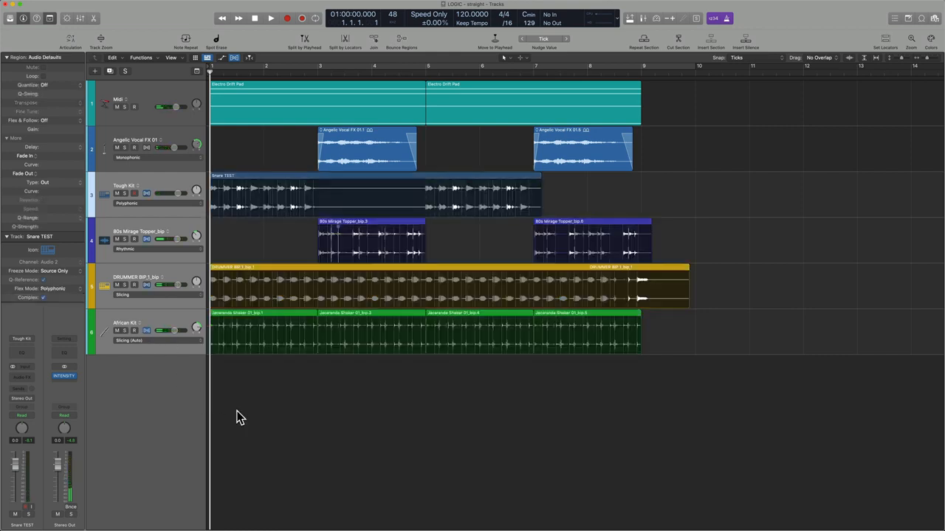
{"action": "key", "text": "space"}
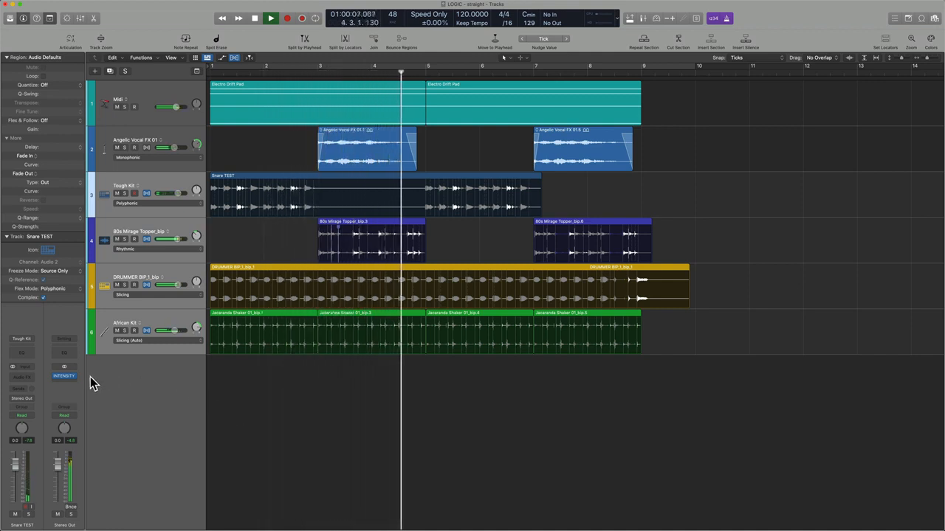
{"action": "left_click", "coordinate": [166, 375]}
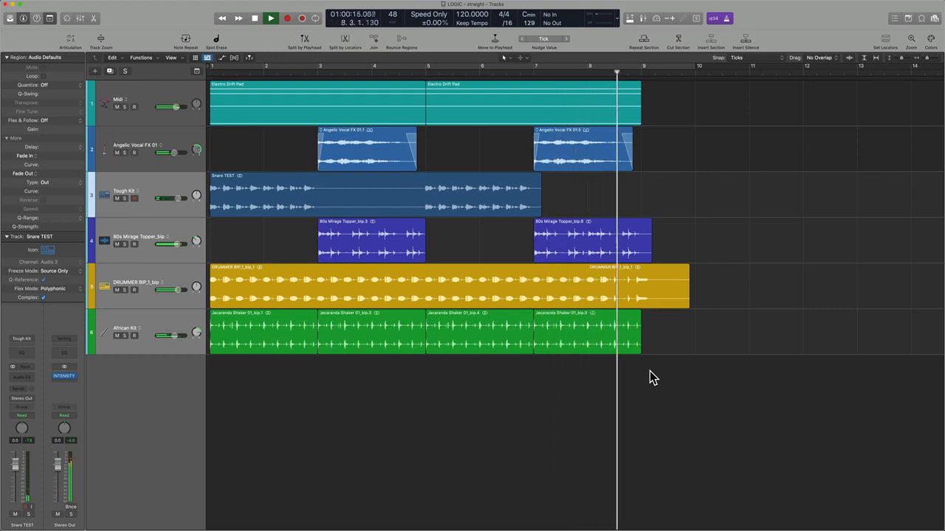
Switch to Finder, preview Swing - Groove.mp3 from the Bounces folder, and return to Logic Pro to stop playback.
{"action": "key", "text": "super+Tab"}
{"action": "key", "text": "super+Tab"}
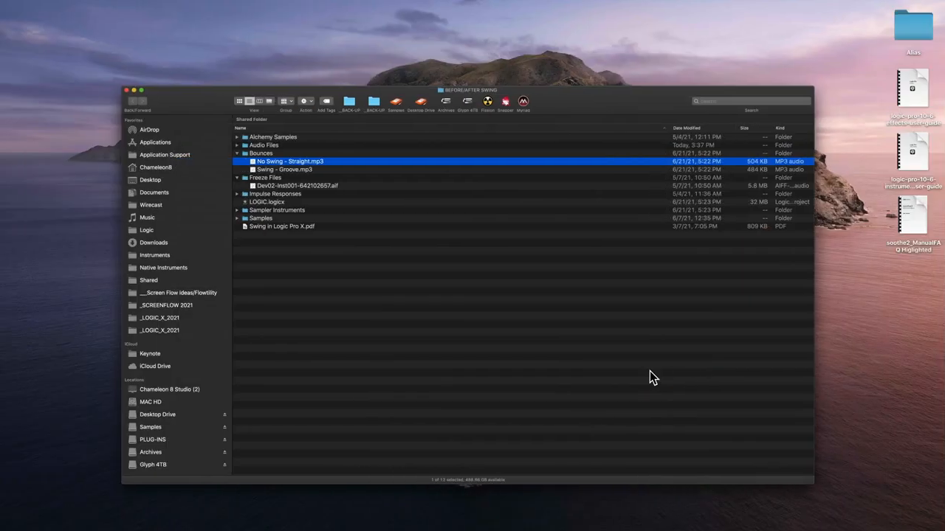
{"action": "left_click", "coordinate": [348, 168]}
{"action": "key", "text": "space"}
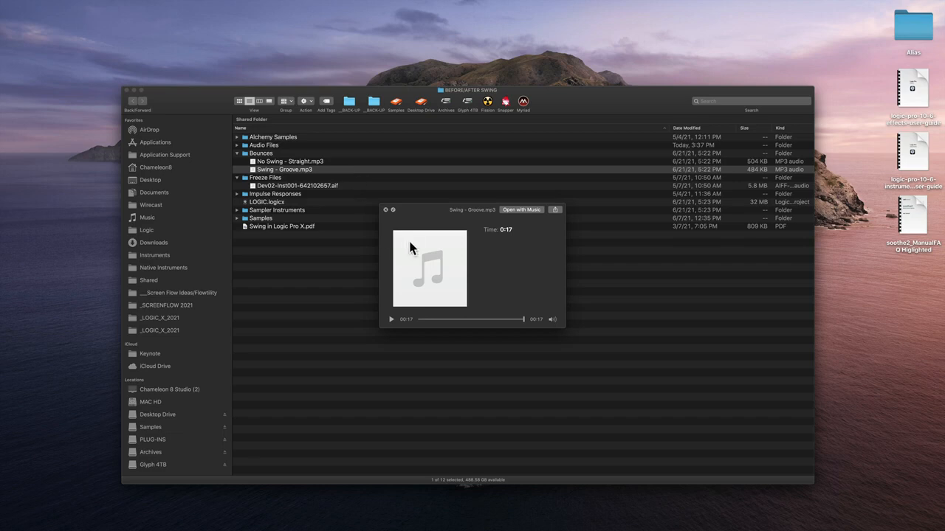
{"action": "key", "text": "super+Tab"}
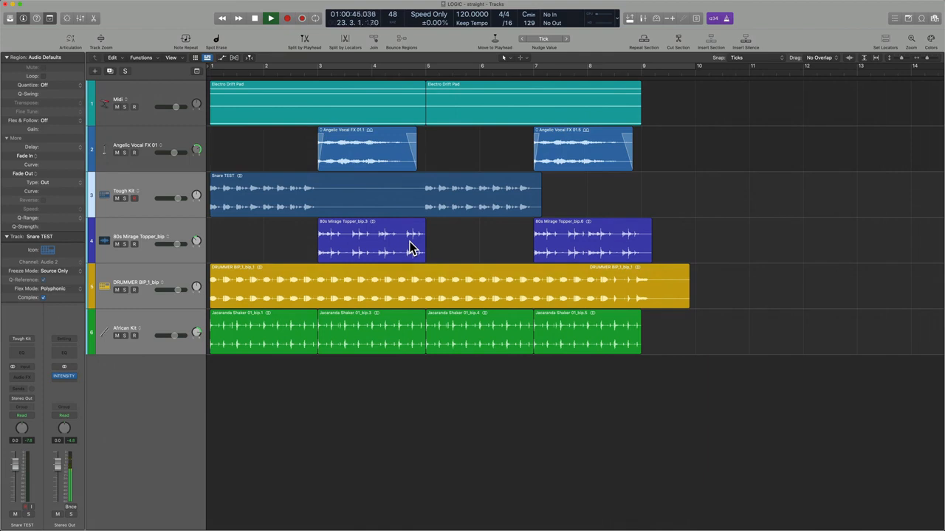
{"action": "key", "text": "space"}
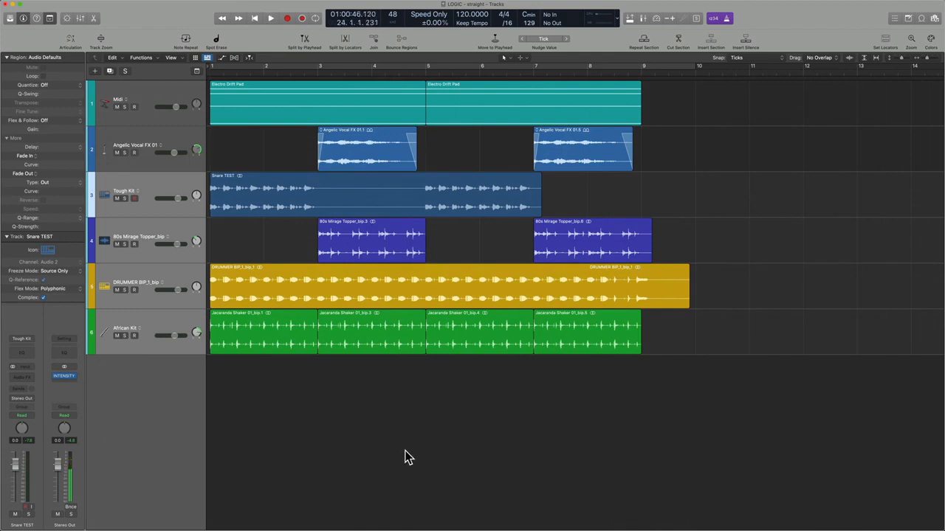